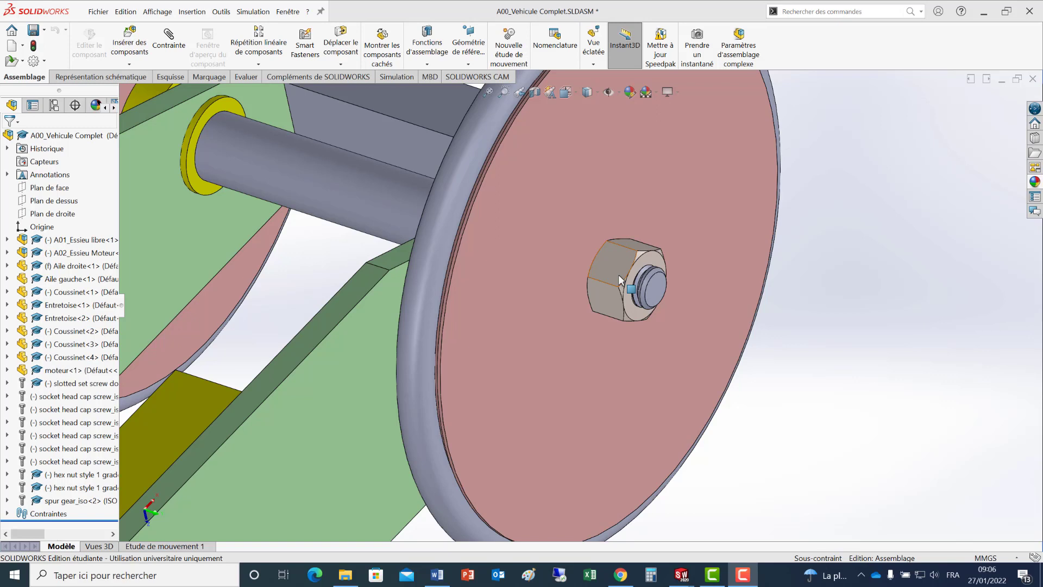
# Examine the vehicle assembly's wheel nuts, motor bolts, spur gears and the slotted set screw in the large gear's hub
pyautogui.scroll(3, 618, 275)
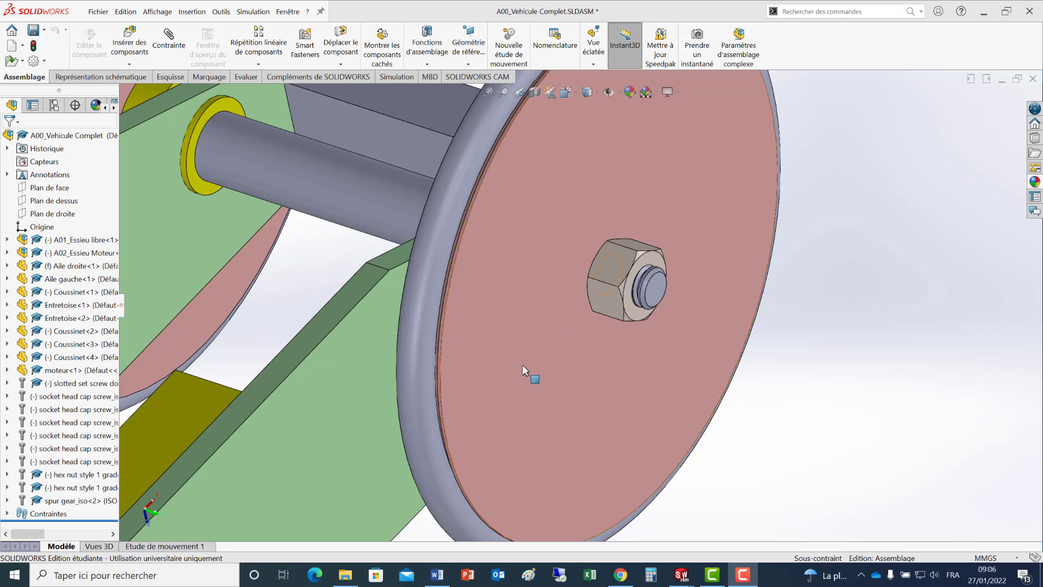
pyautogui.scroll(2, 523, 364)
pyautogui.scroll(-2, 478, 461)
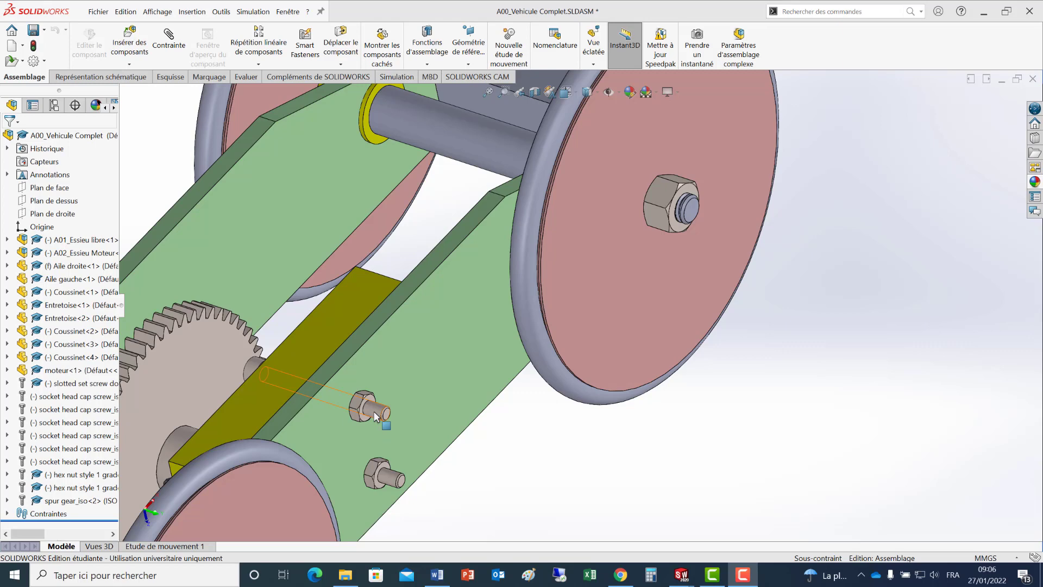
pyautogui.moveTo(223, 380); pyautogui.dragTo(296, 385, button='middle')
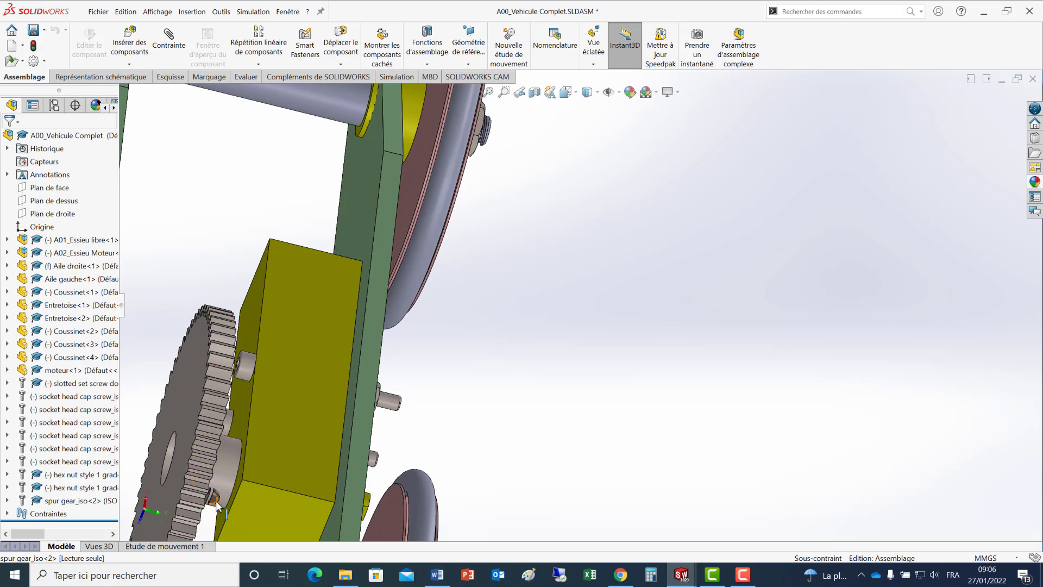
pyautogui.scroll(2, 220, 488)
pyautogui.scroll(2, 376, 427)
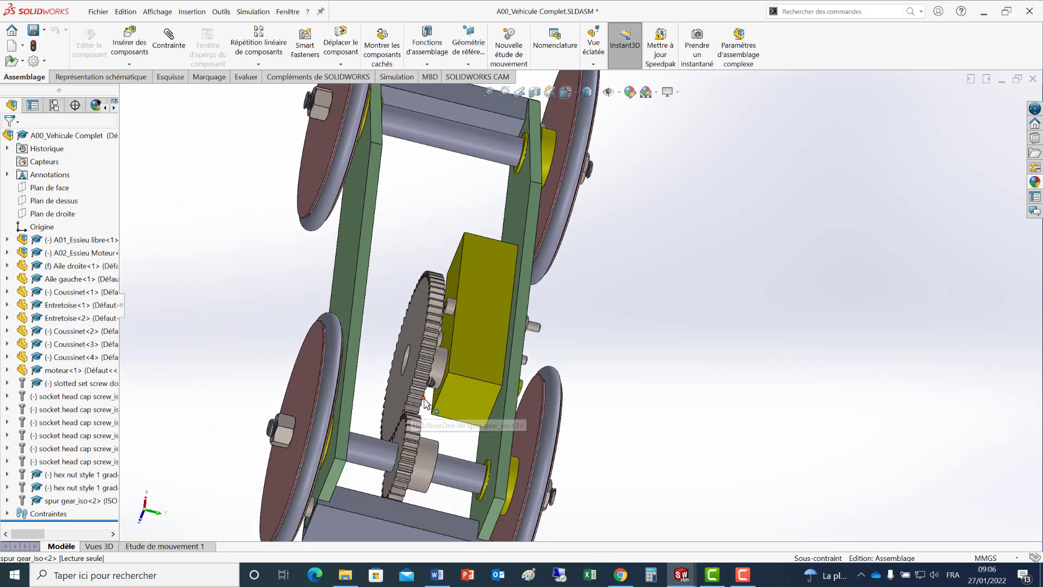
pyautogui.moveTo(425, 400); pyautogui.dragTo(400, 392, button='middle')
pyautogui.scroll(-8, 434, 394)
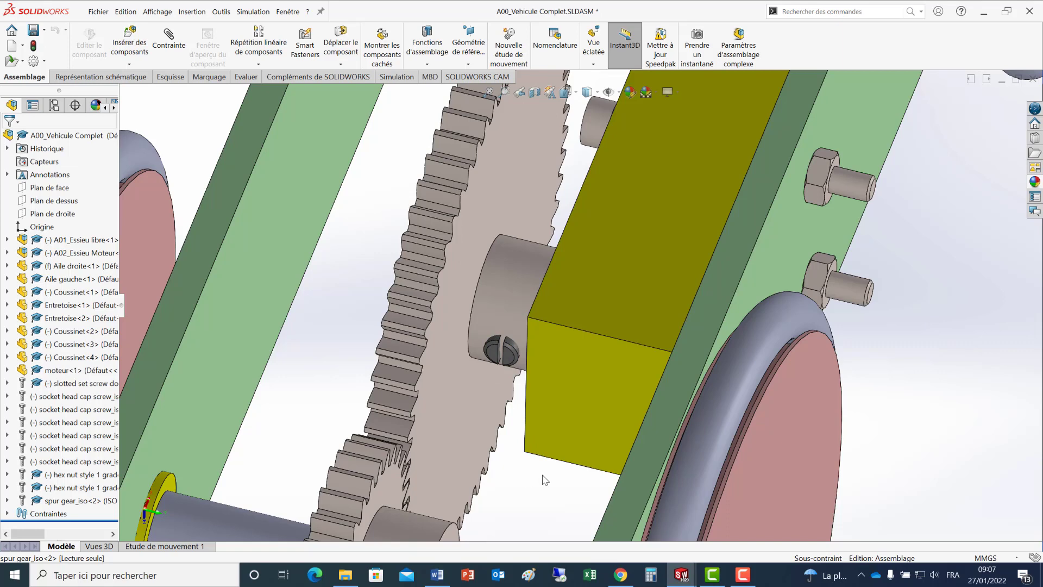
pyautogui.moveTo(303, 386); pyautogui.dragTo(336, 398, button='middle')
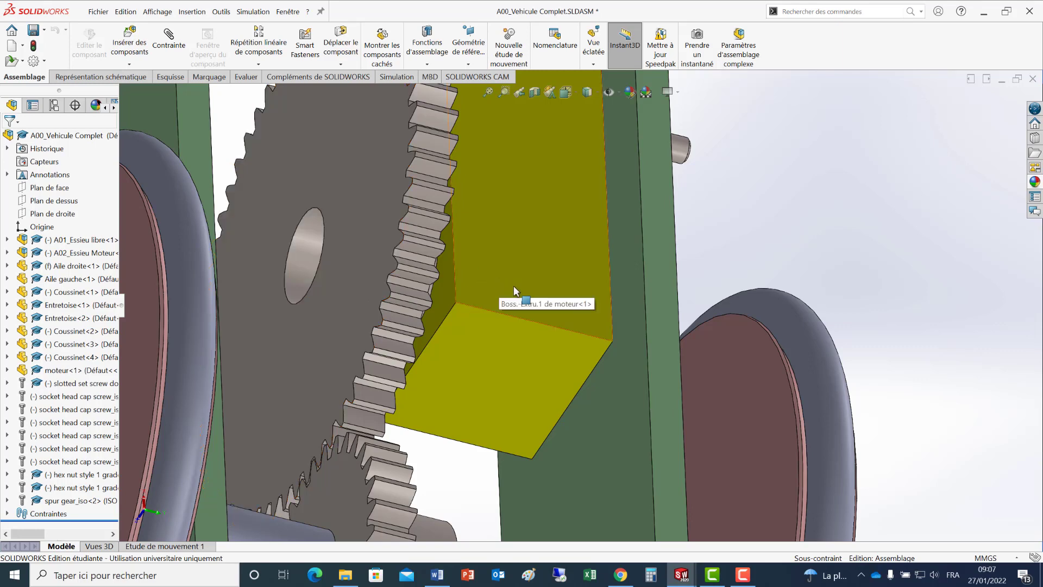
pyautogui.moveTo(513, 285); pyautogui.dragTo(422, 263, button='middle')
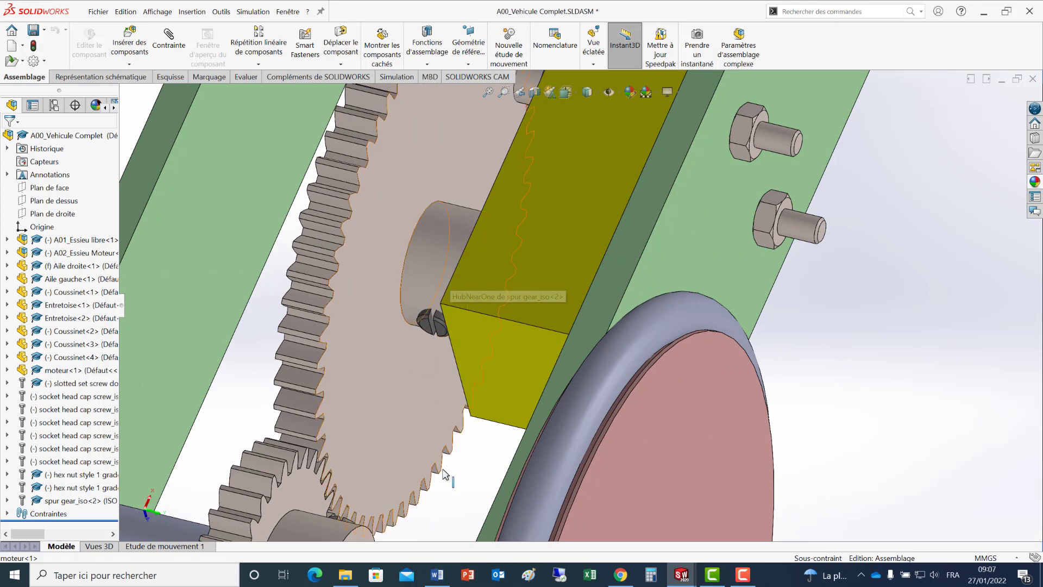
pyautogui.scroll(2, 395, 342)
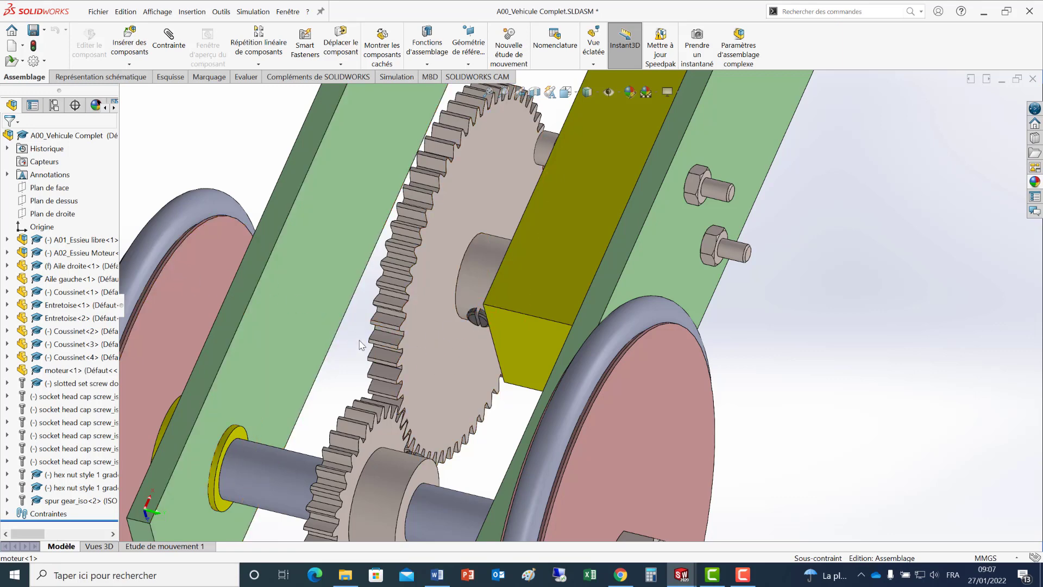
# Hide the large 60-tooth spur gear mounted beside the motor
pyautogui.moveTo(362, 347); pyautogui.dragTo(354, 262, button='middle')
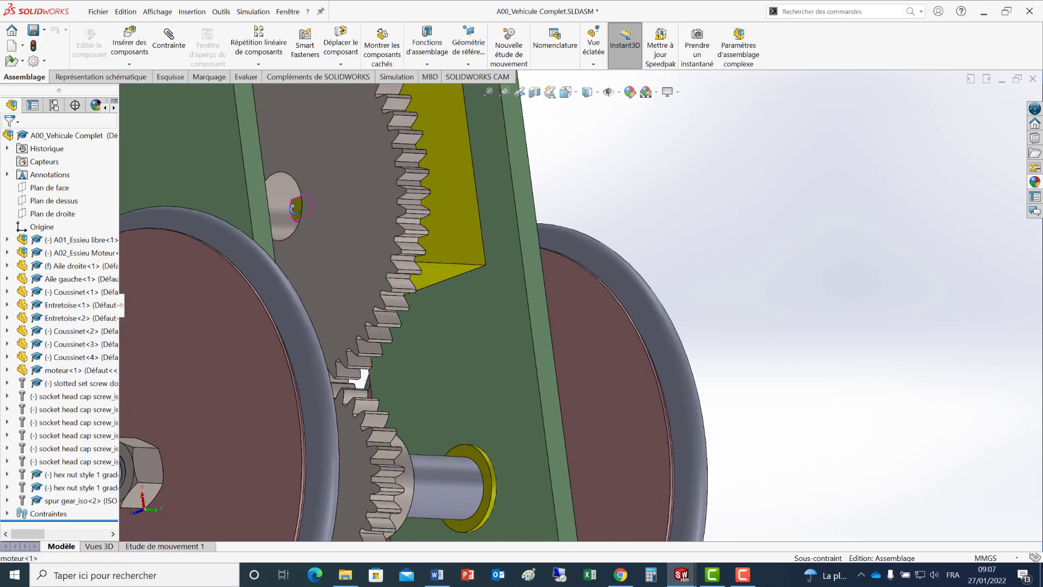
pyautogui.moveTo(297, 212); pyautogui.dragTo(299, 218, button='middle')
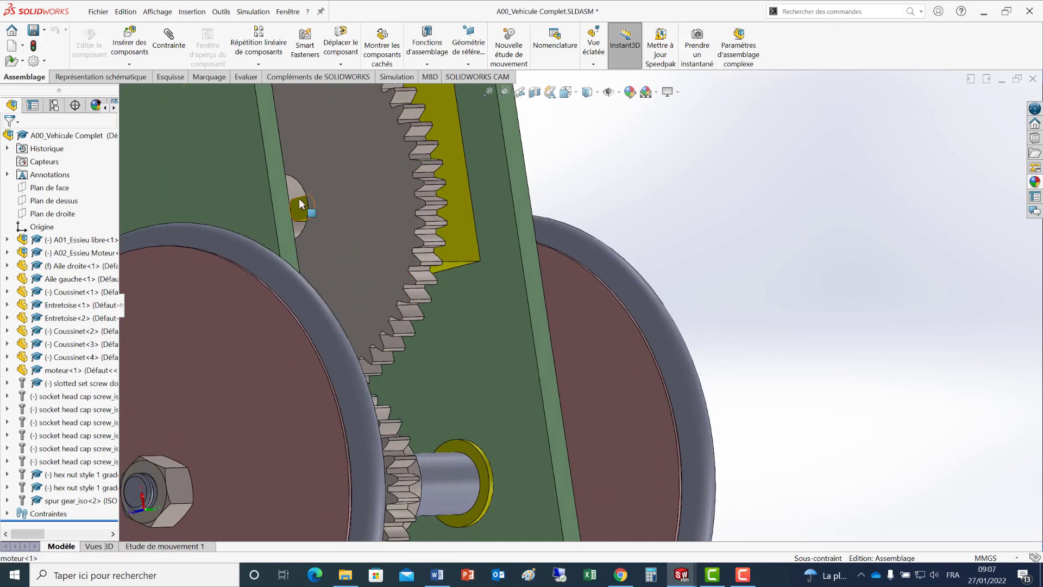
pyautogui.rightClick(360, 227)
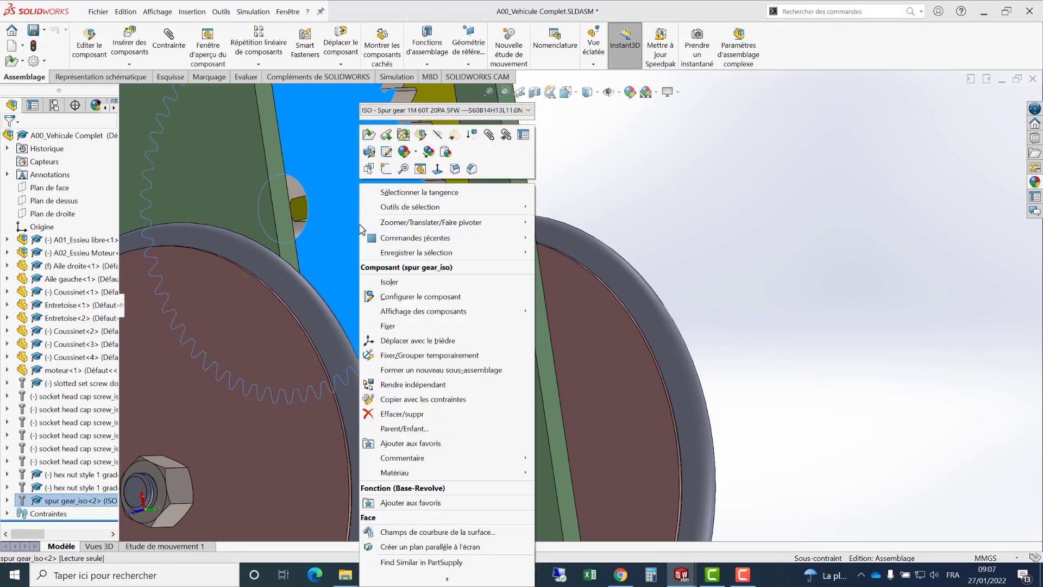
pyautogui.click(438, 135)
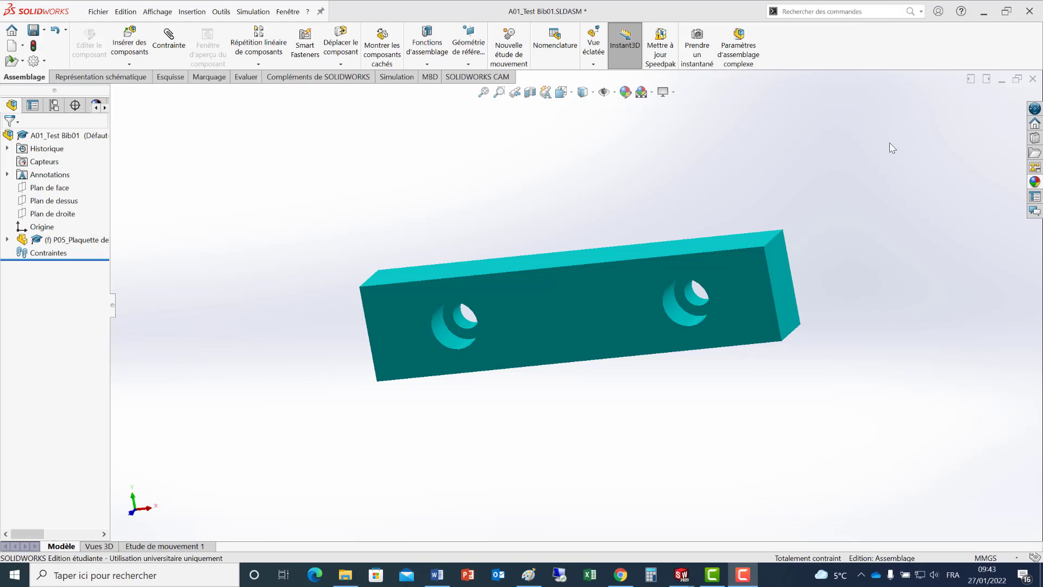
# Activate Toolbox in the design library and open the CHC category under ISO, Vis
pyautogui.click(1035, 139)
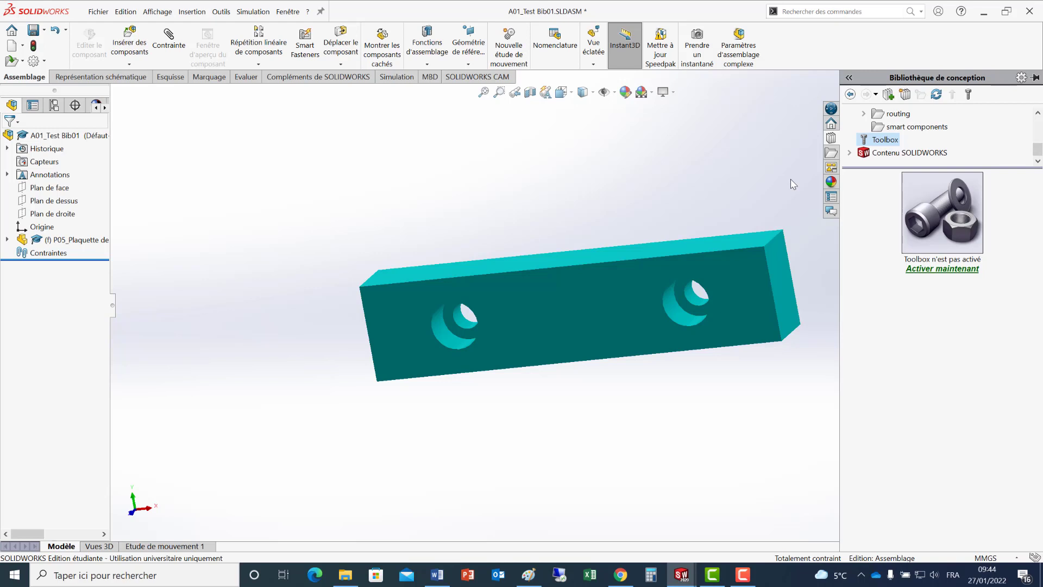
pyautogui.click(946, 270)
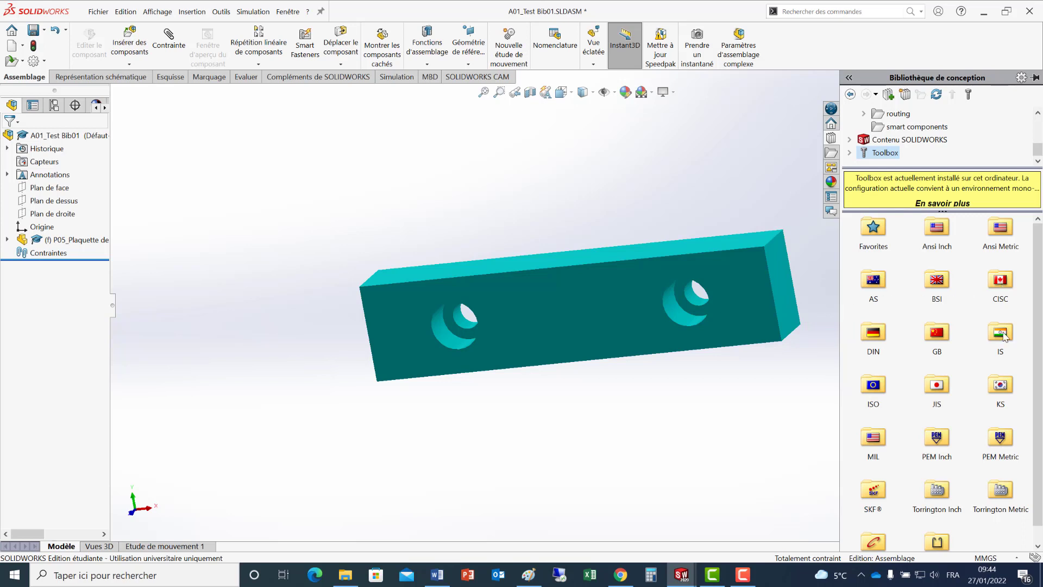
pyautogui.click(874, 387)
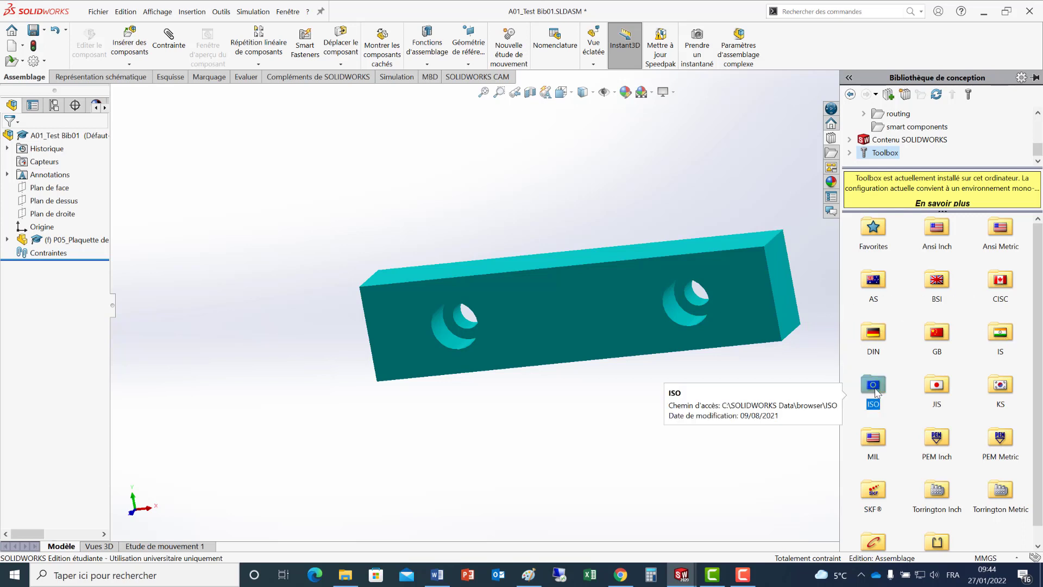
pyautogui.doubleClick(875, 389)
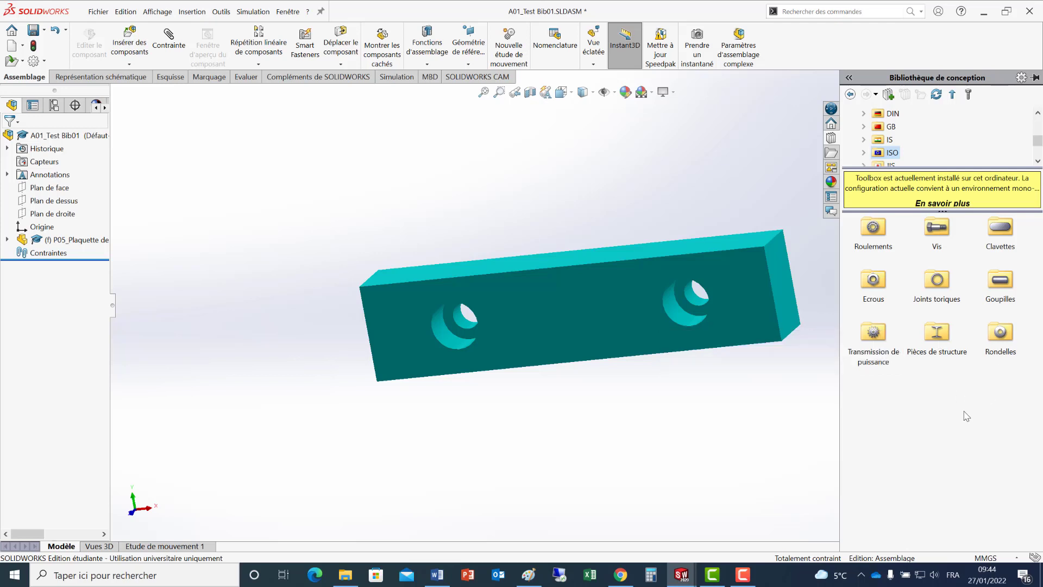
pyautogui.doubleClick(937, 231)
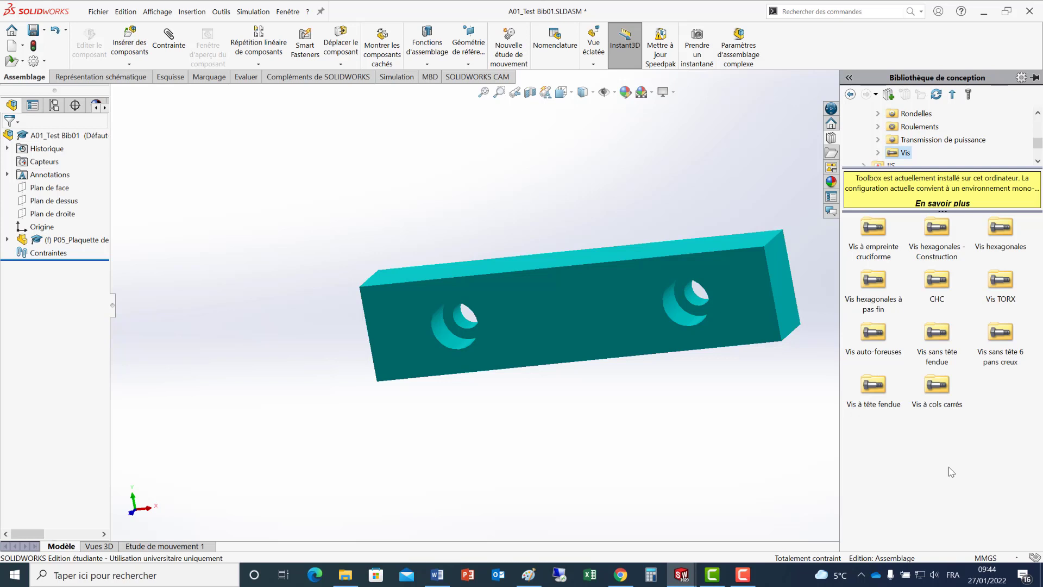
pyautogui.click(936, 288)
pyautogui.doubleClick(936, 288)
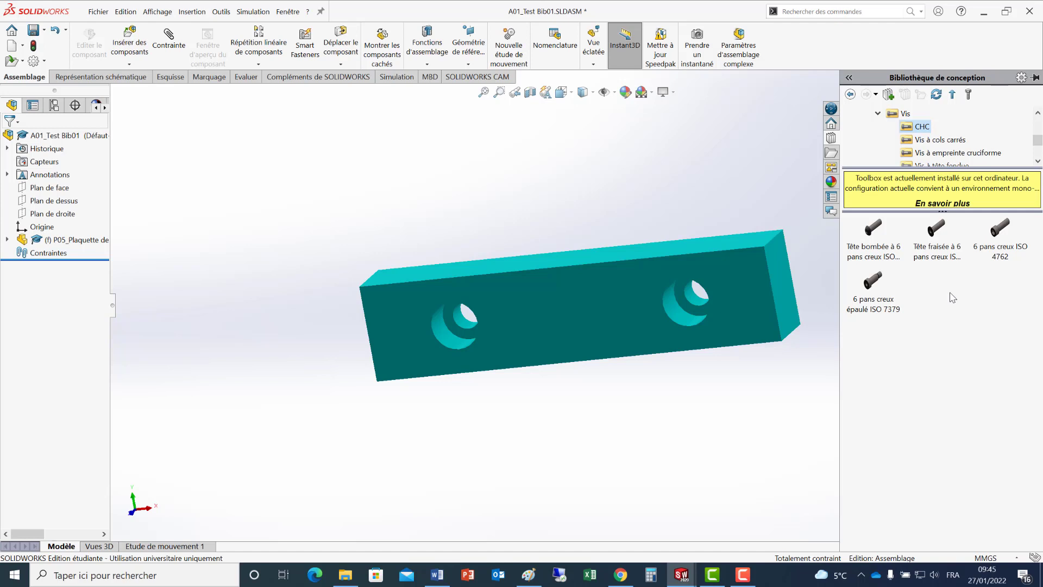
# Insert the 6 pans creux ISO 4762 socket head cap screw into the A01_Test Bib01 assembly
pyautogui.moveTo(1002, 235)
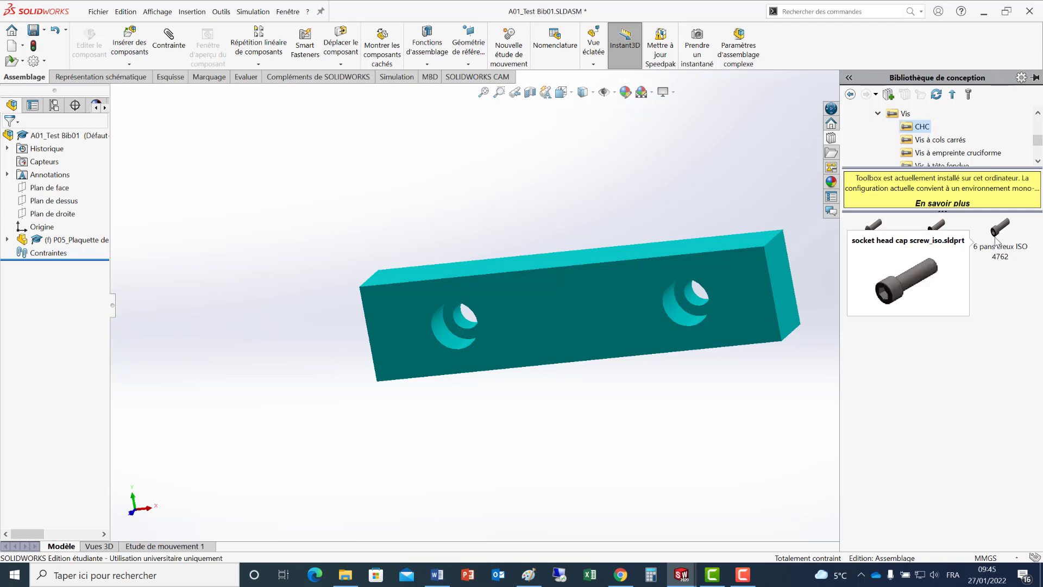
pyautogui.rightClick(996, 238)
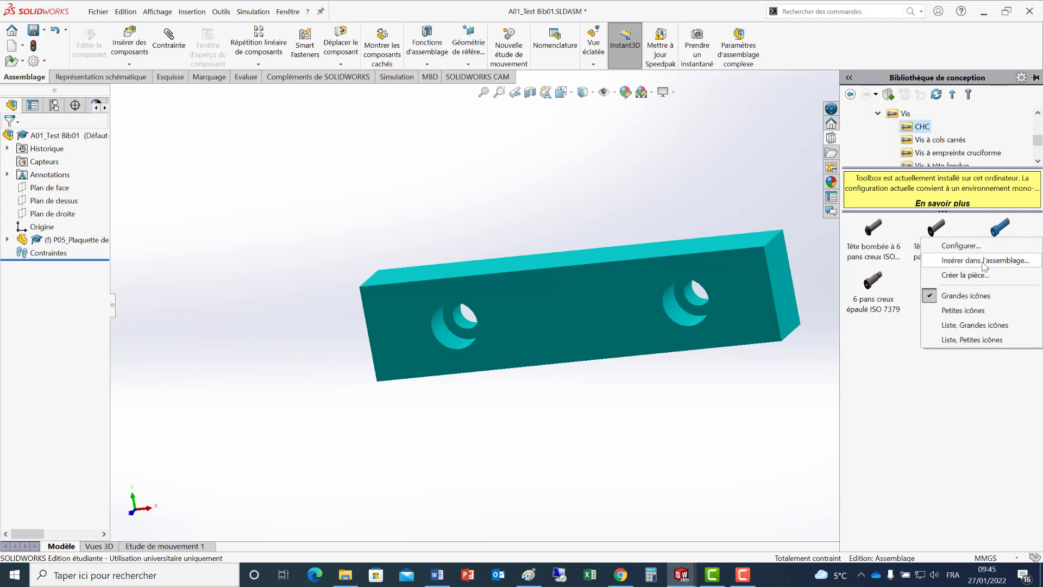
pyautogui.click(984, 262)
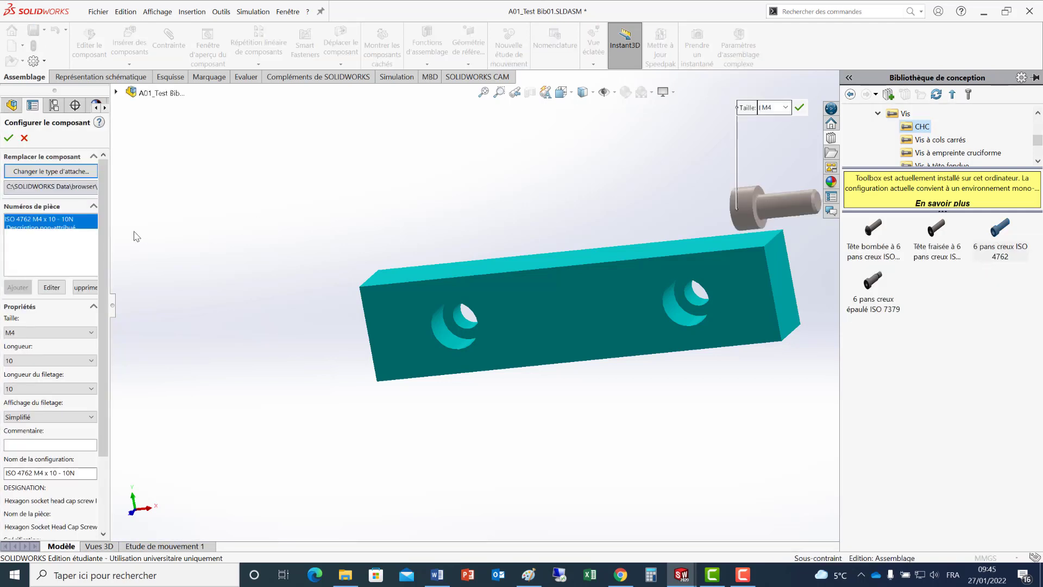
# Configure the inserted cap screw with size M4 and a length of 12
pyautogui.moveTo(115, 310); pyautogui.dragTo(190, 321)
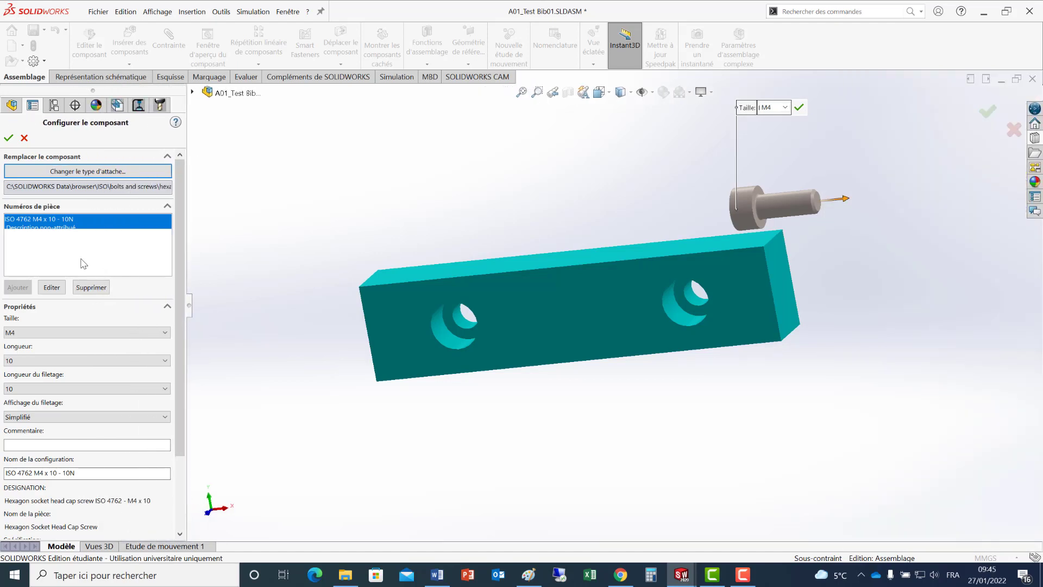
pyautogui.click(31, 333)
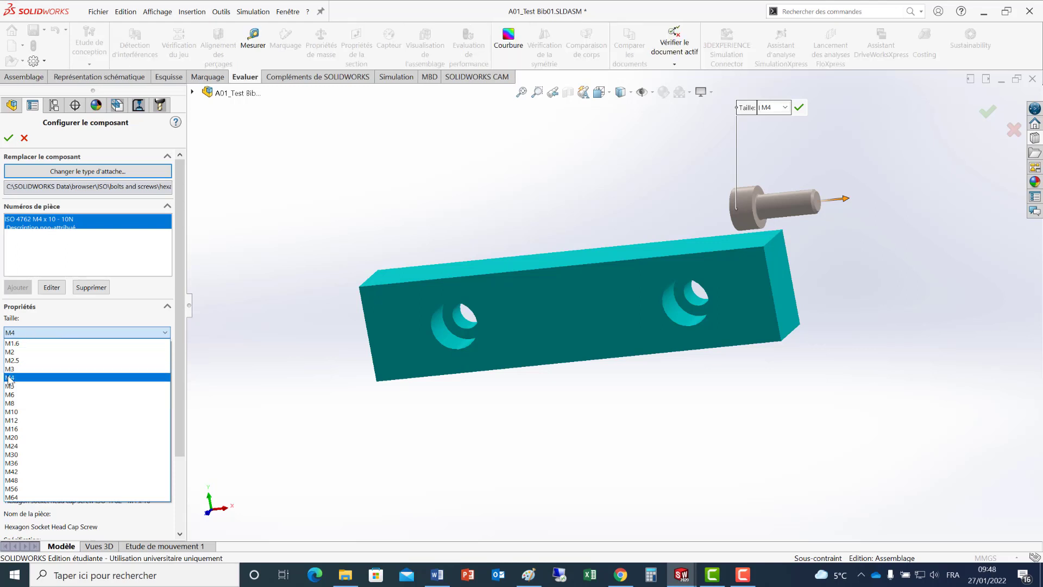
pyautogui.click(9, 378)
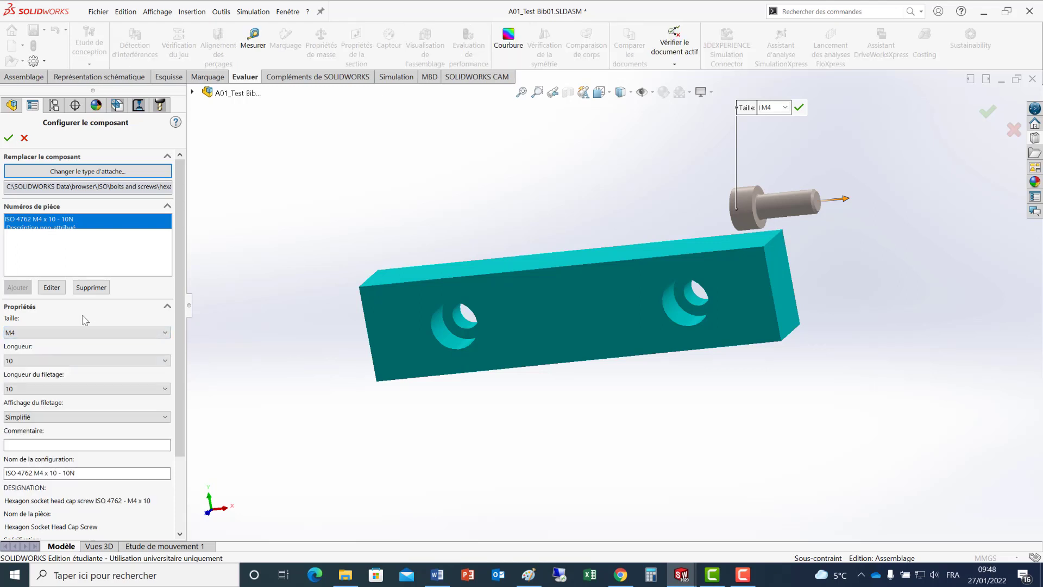
pyautogui.click(48, 361)
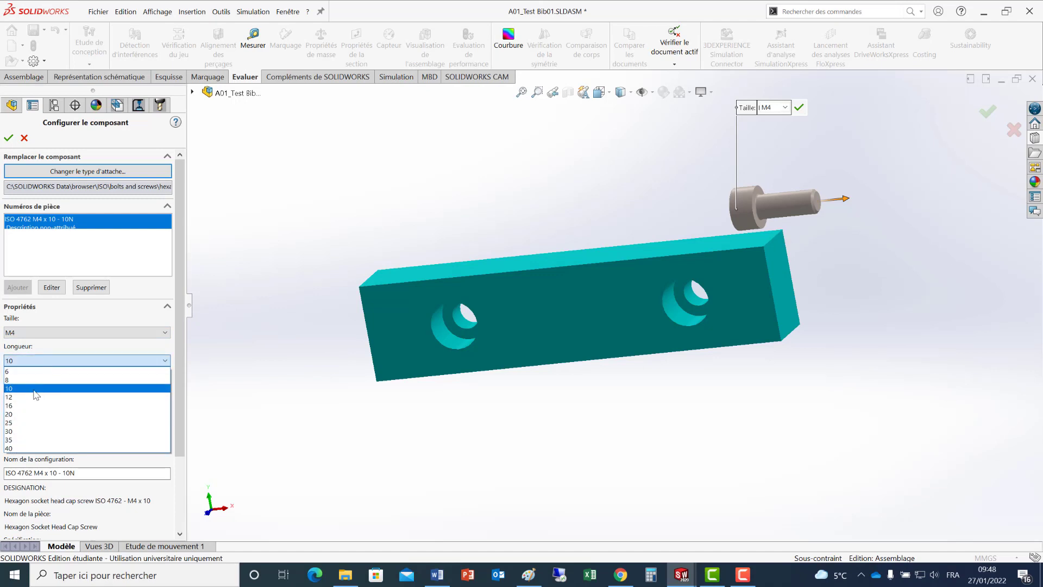
pyautogui.click(30, 397)
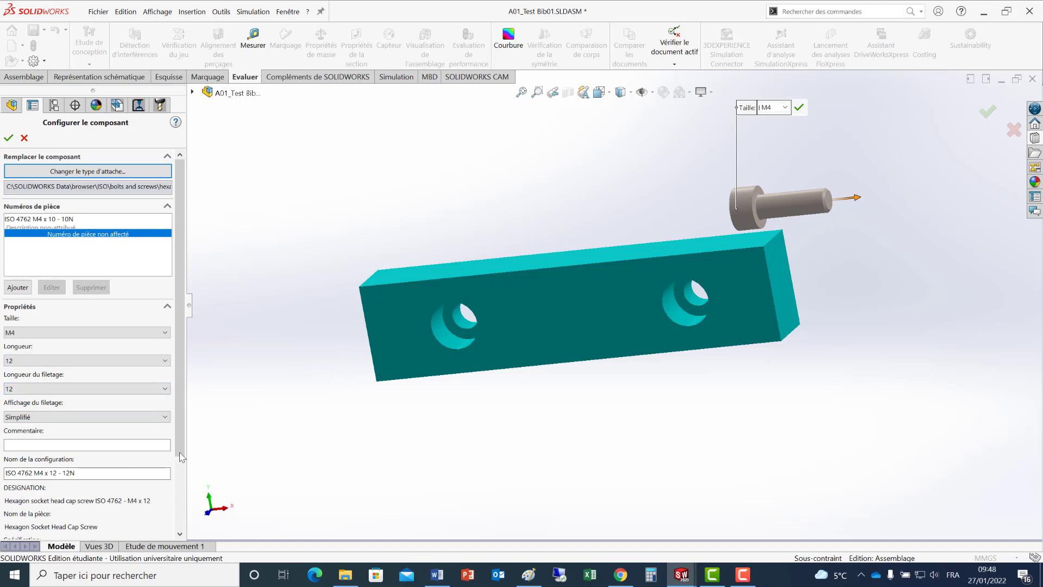
# Set the screw's thread display to Représentation and accept the component configuration
pyautogui.moveTo(181, 457); pyautogui.dragTo(181, 528)
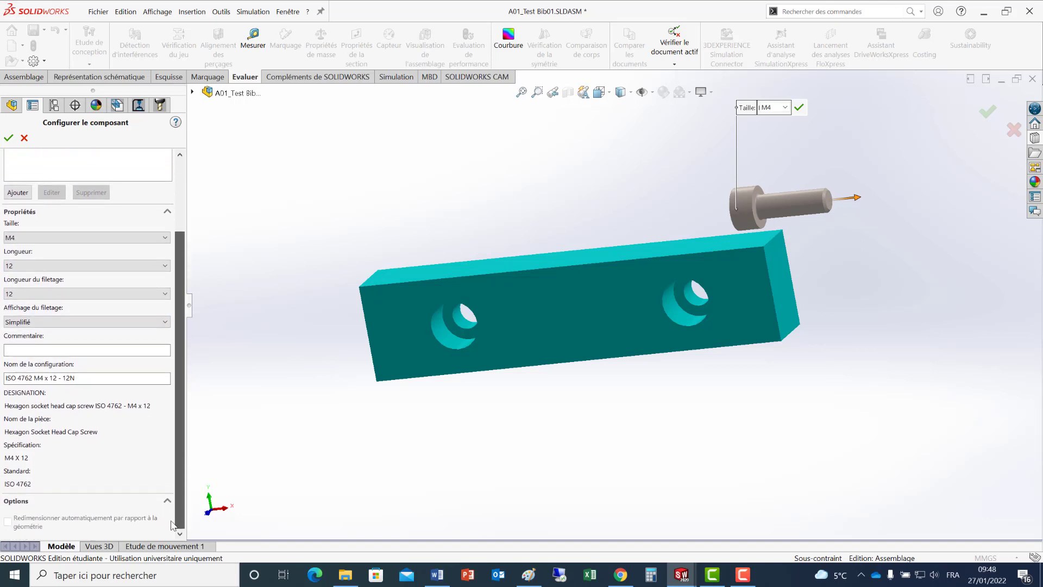
pyautogui.click(70, 323)
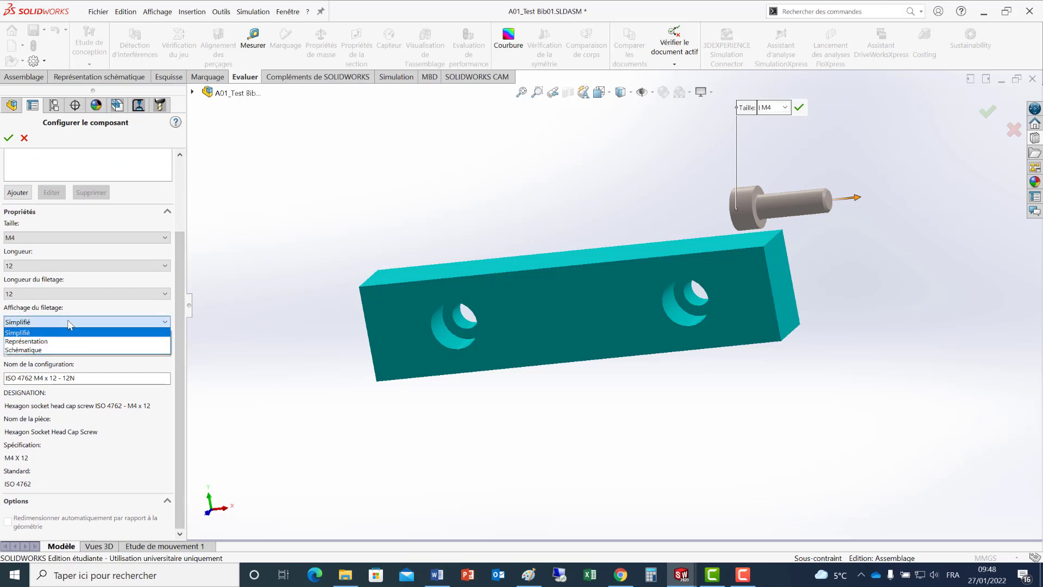
pyautogui.click(43, 341)
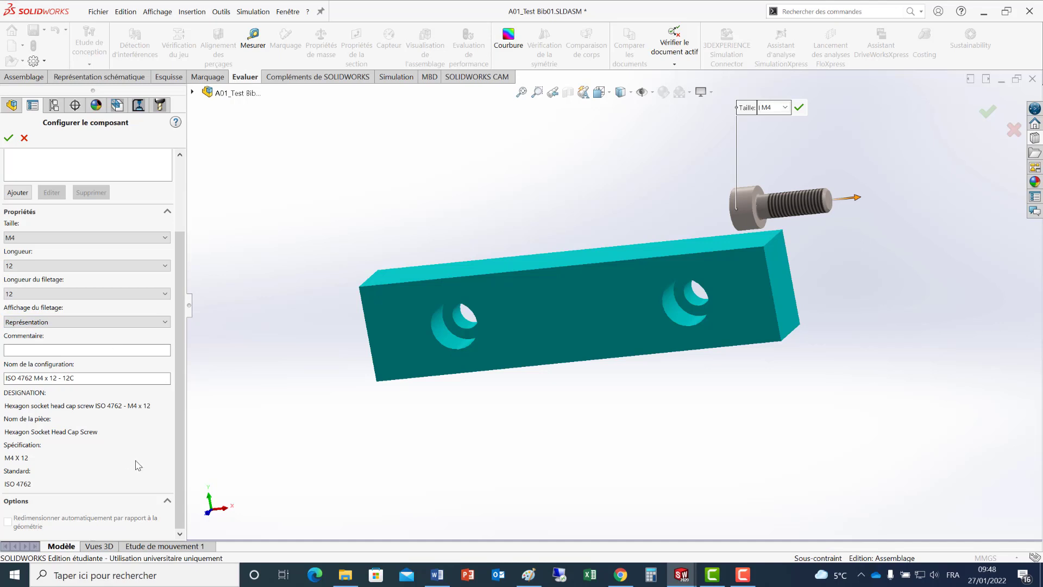
pyautogui.click(11, 138)
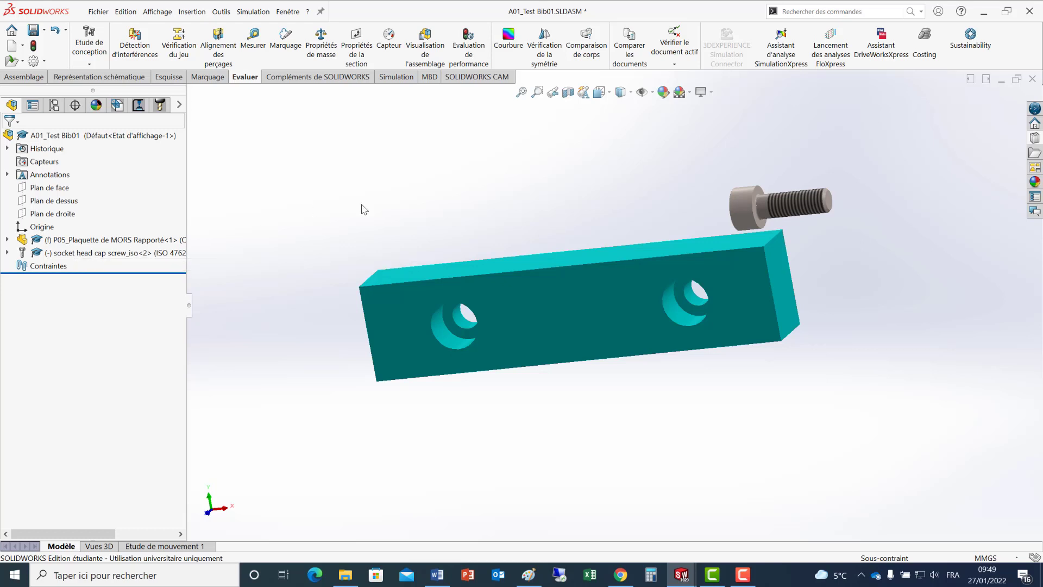
# Check the folders of the files the assembly references, including the library screw, then close the reference list
pyautogui.click(99, 12)
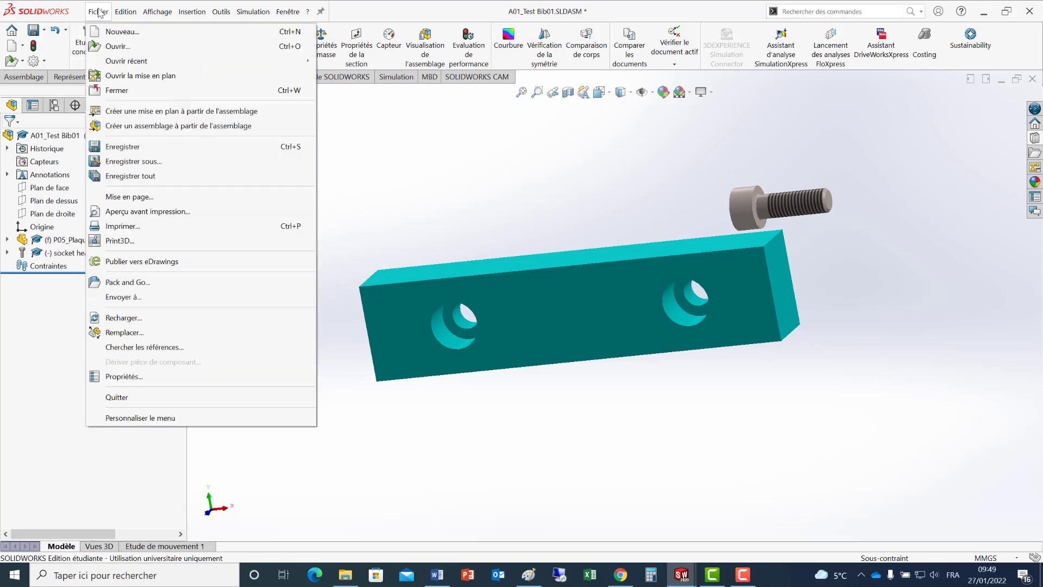
pyautogui.click(145, 347)
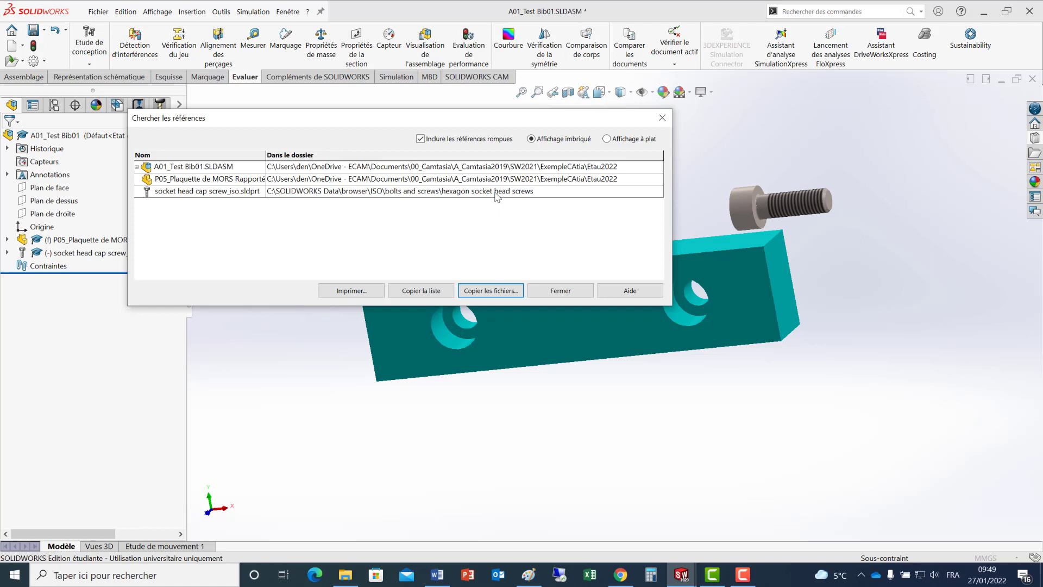
pyautogui.click(561, 291)
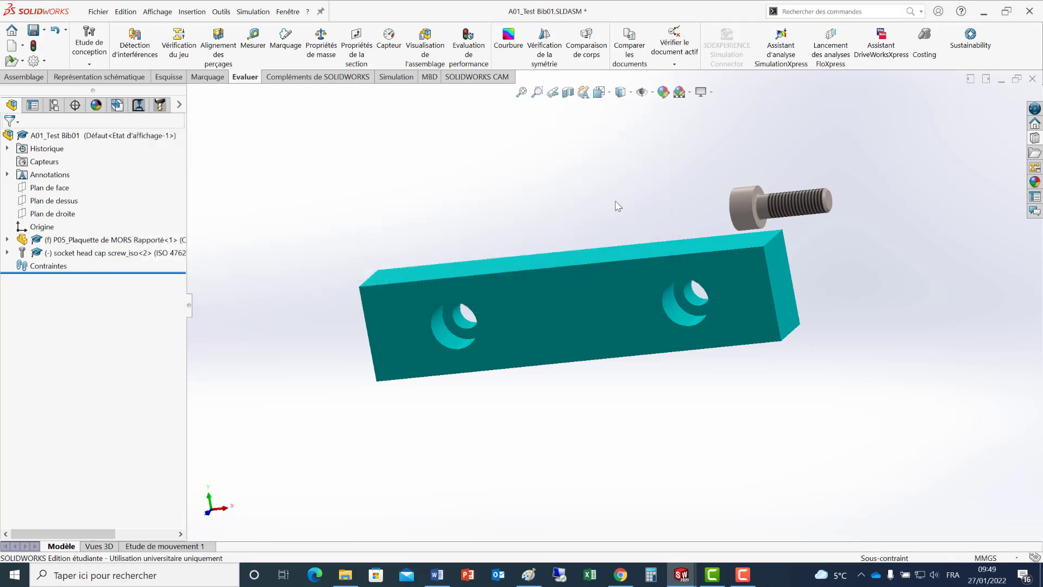
# Duplicate the socket head cap screw in the assembly with copy and paste
pyautogui.click(80, 253)
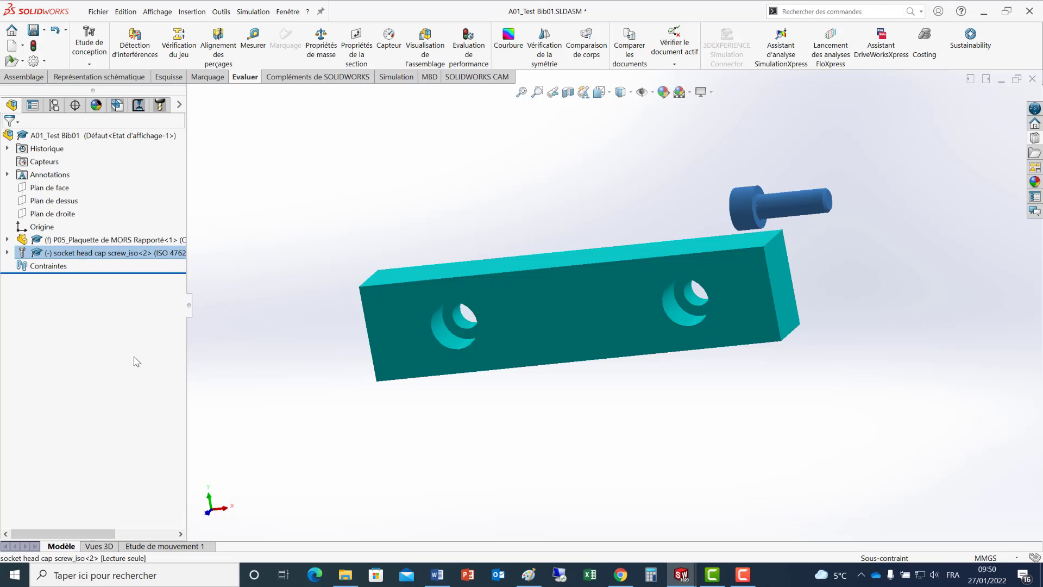
pyautogui.hotkey('ctrl', 'v')
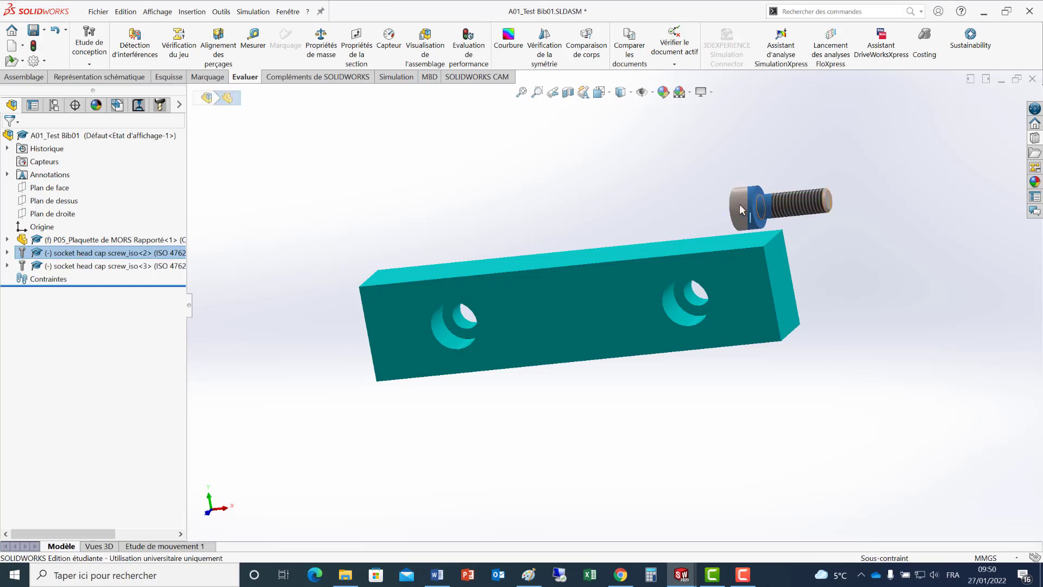
# Move the copied screw clear of the original and mate its shank concentric with the jaw plate's left hole
pyautogui.moveTo(739, 205); pyautogui.dragTo(526, 211)
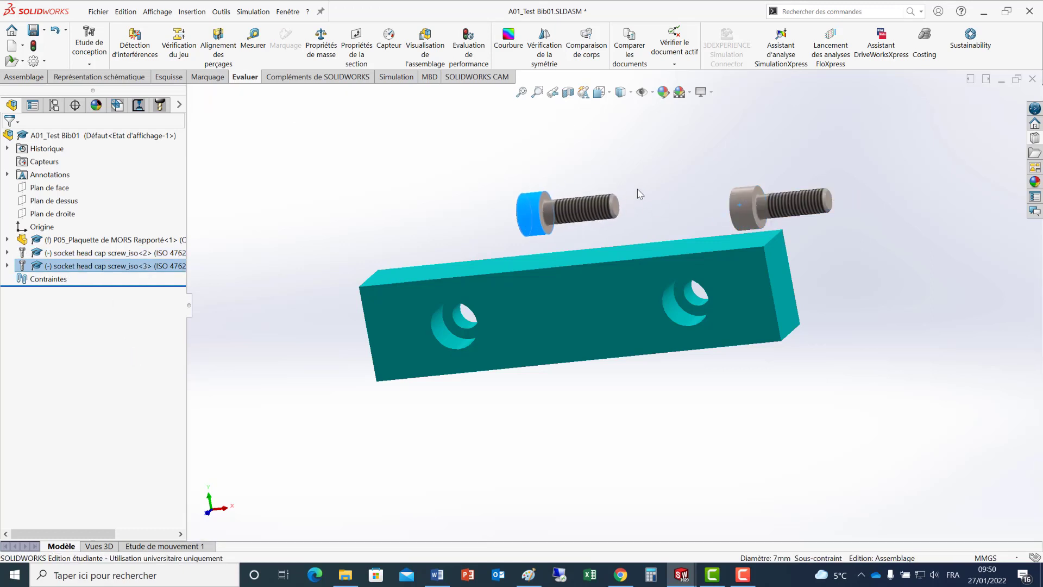
pyautogui.click(654, 183)
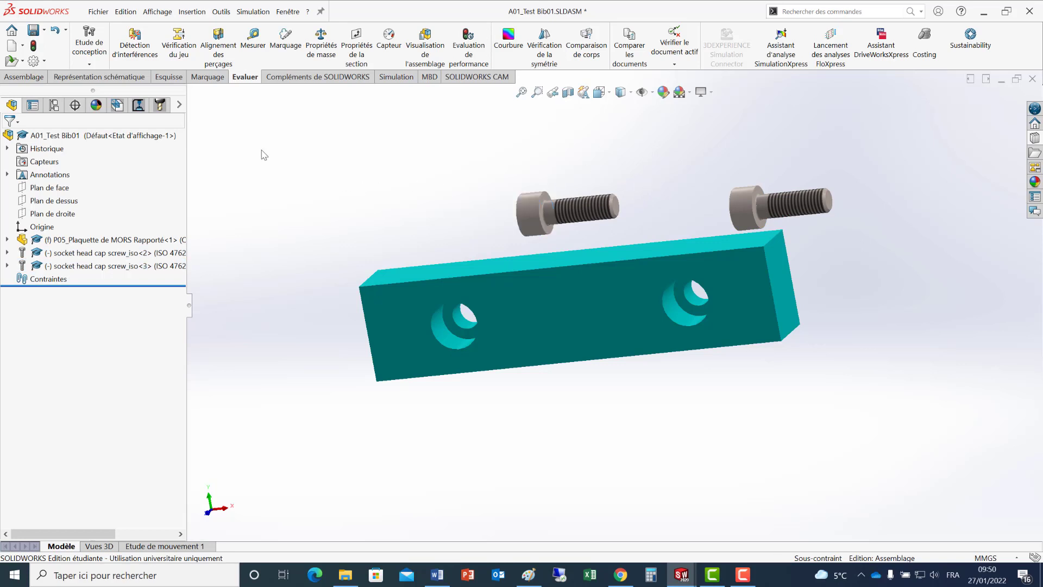
pyautogui.click(36, 78)
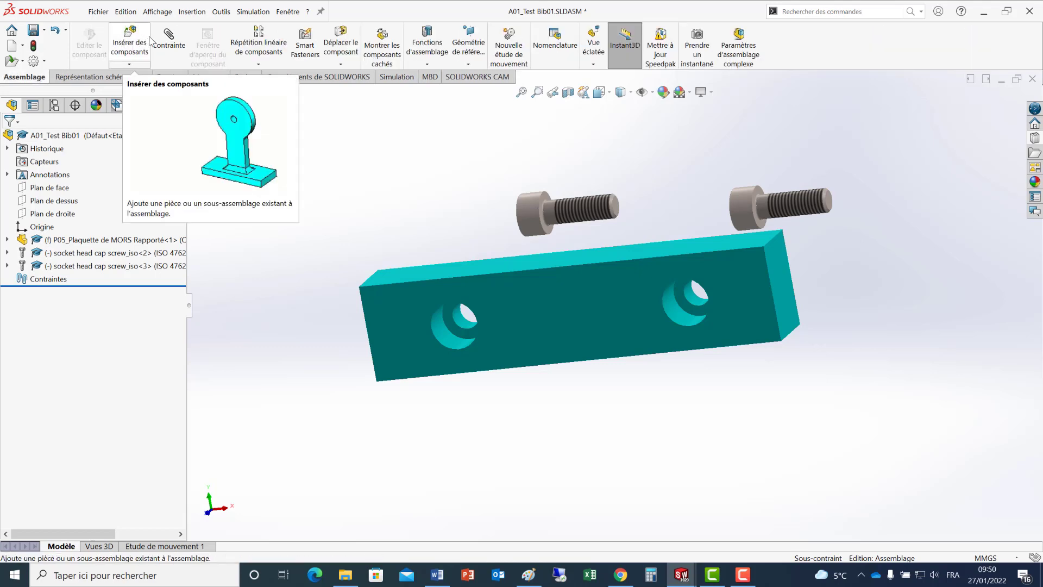
pyautogui.click(169, 43)
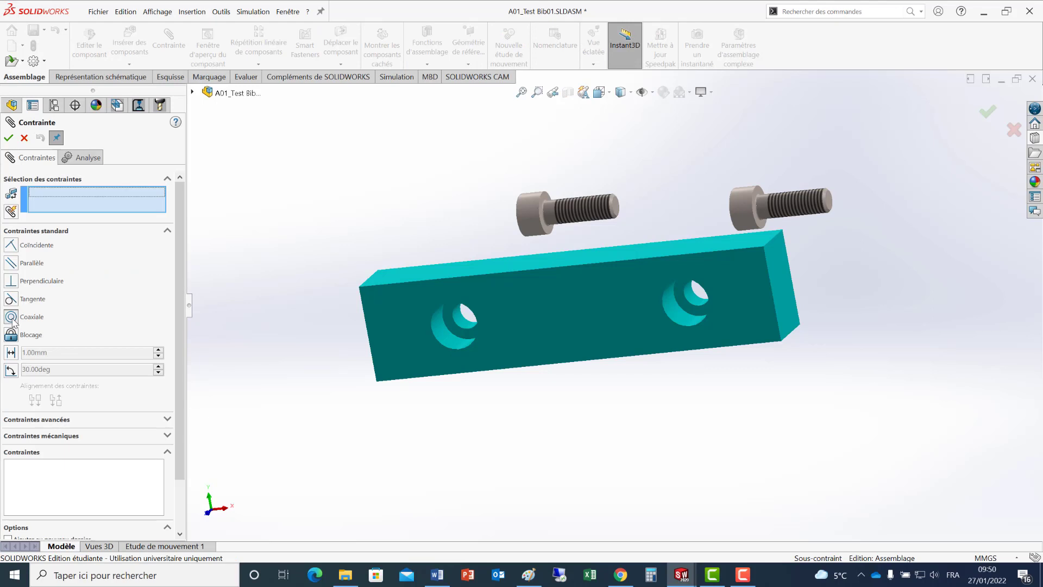
pyautogui.click(555, 219)
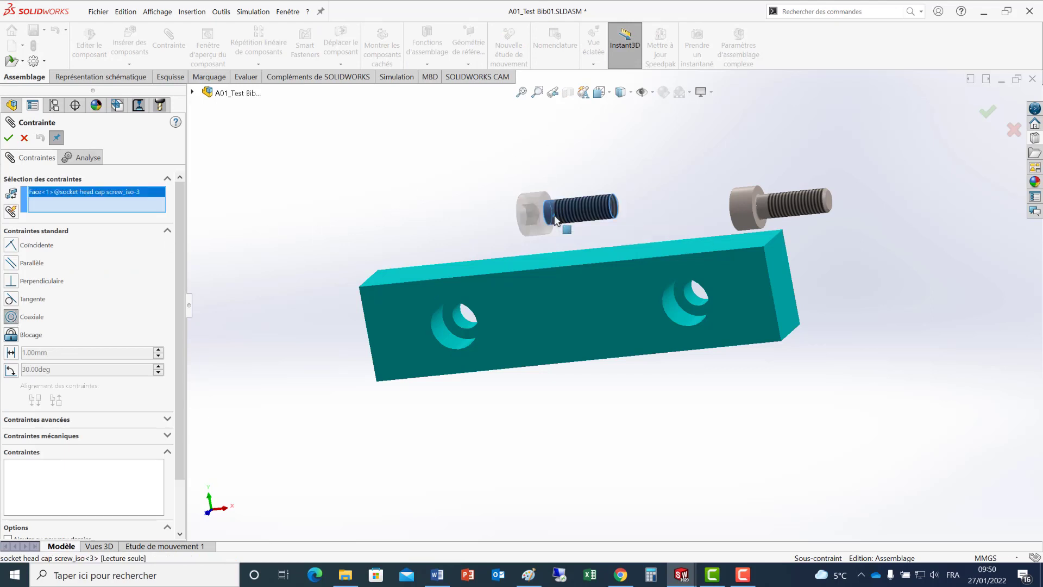
pyautogui.click(462, 327)
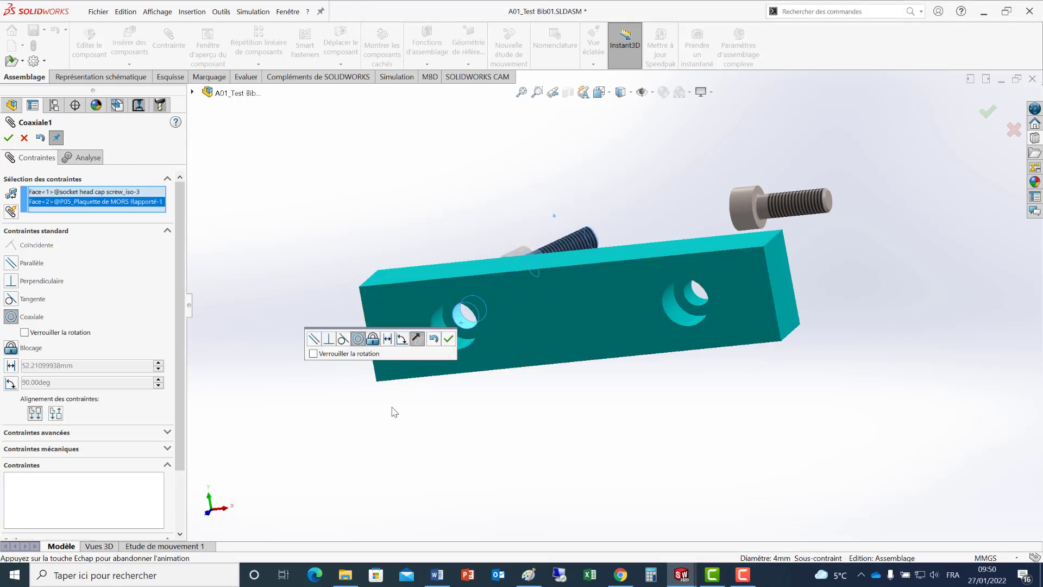
pyautogui.click(449, 339)
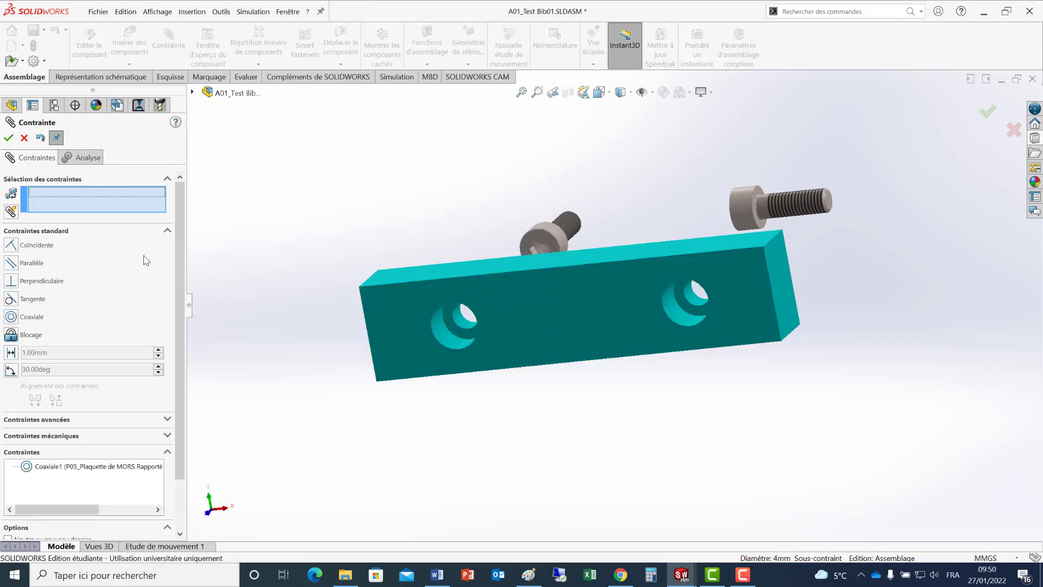
# Add a coincident mate between the left hole's counterbore seat and the underside of the screw head
pyautogui.click(10, 245)
pyautogui.click(471, 330)
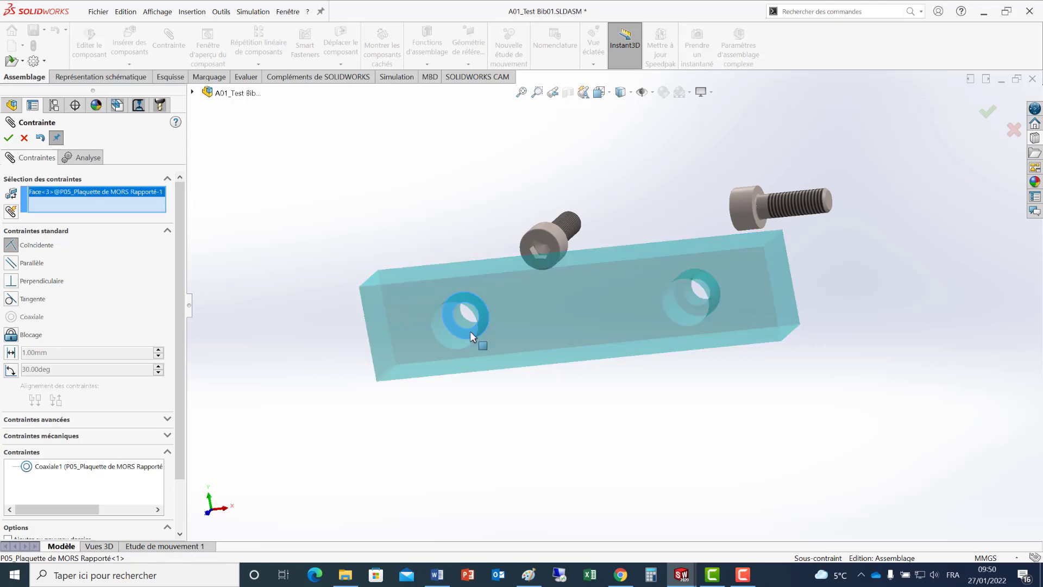
pyautogui.moveTo(634, 175); pyautogui.dragTo(534, 303, button='middle')
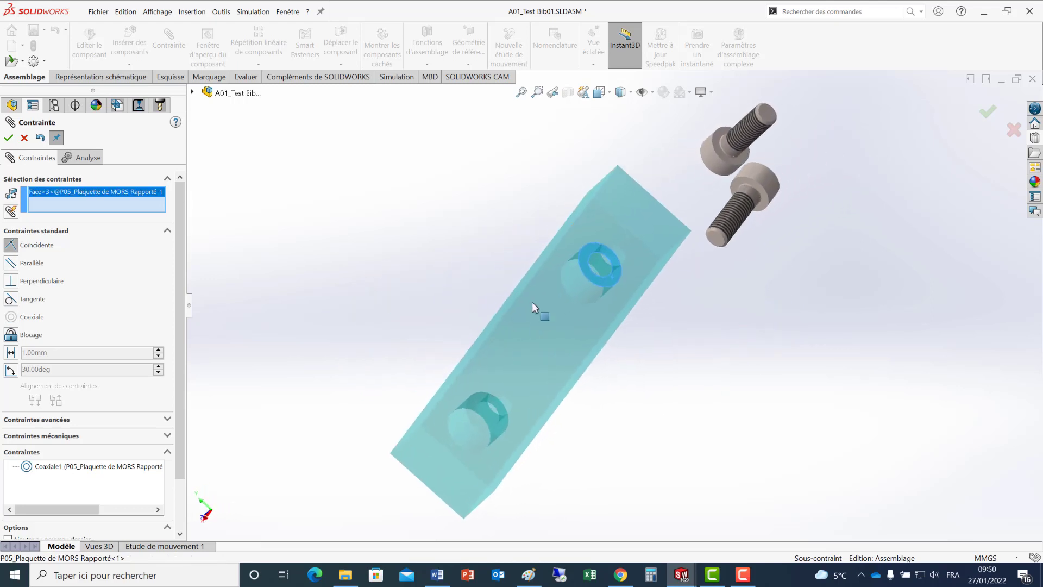
pyautogui.click(721, 132)
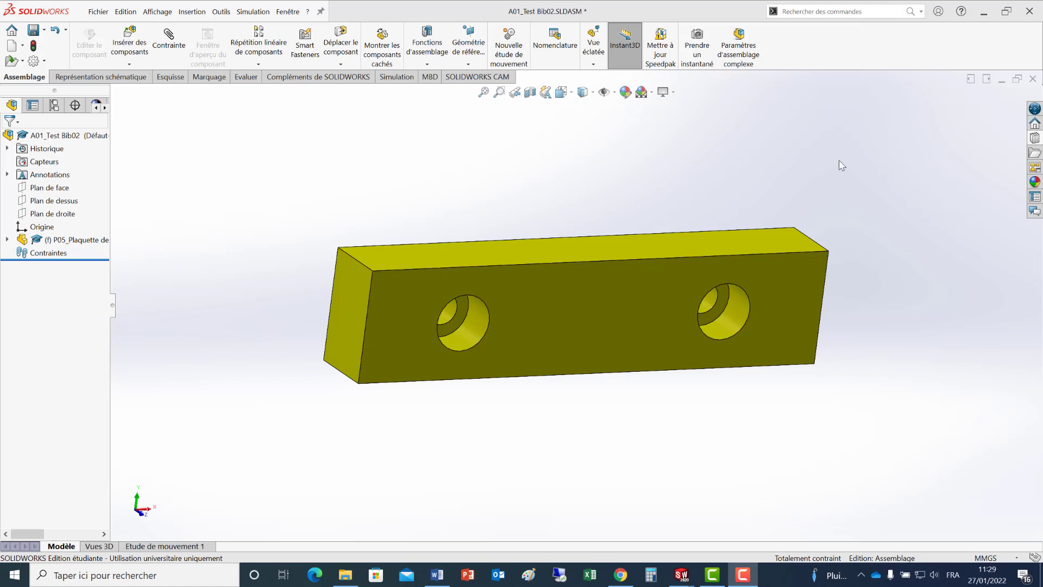
# Create a separate part from the Toolbox CHC screw ISO 4762 with size M4, length 12 and thread display Représentation
pyautogui.click(1035, 137)
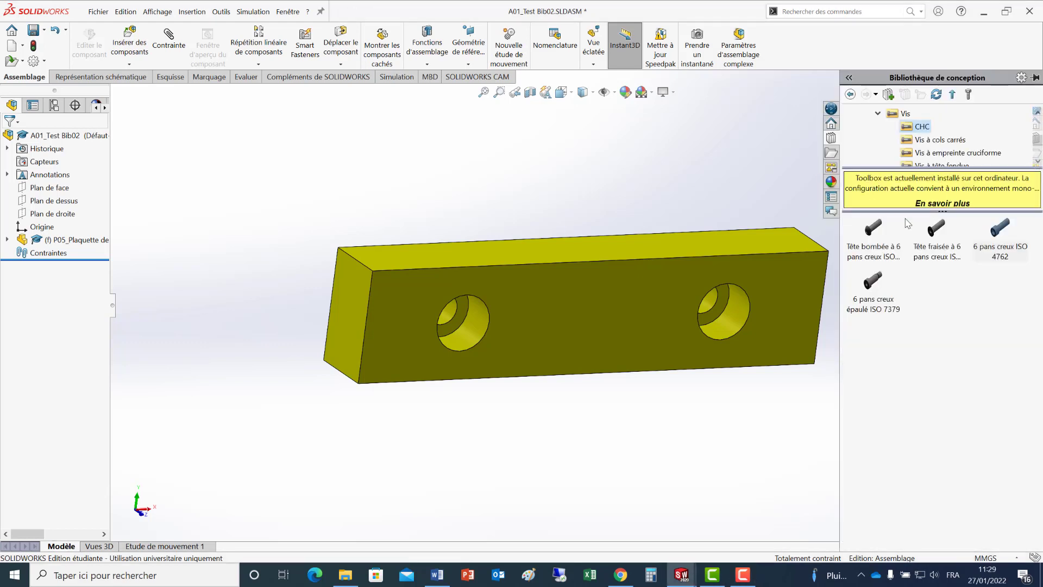
pyautogui.rightClick(1003, 238)
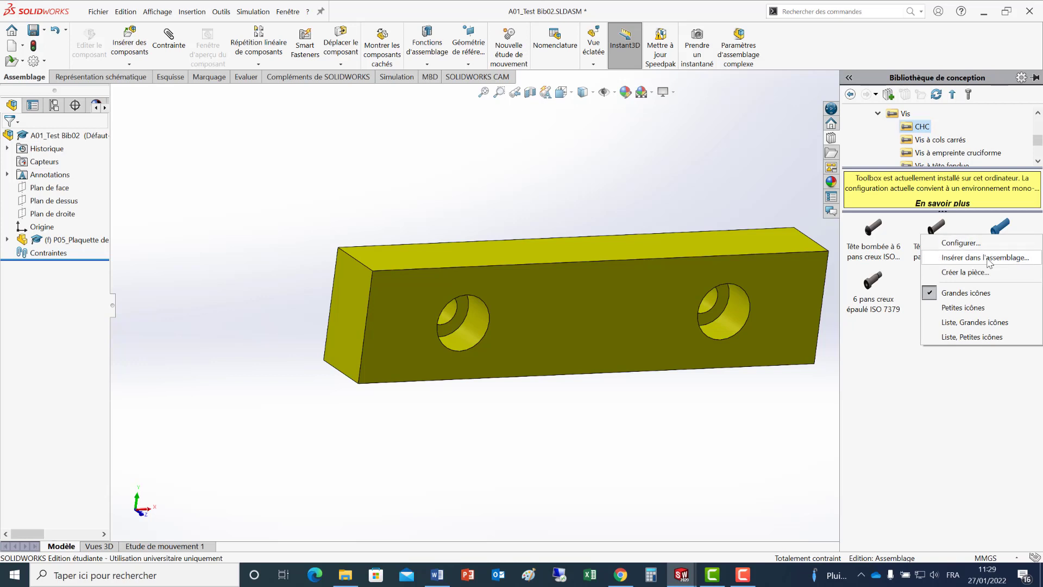
pyautogui.click(965, 273)
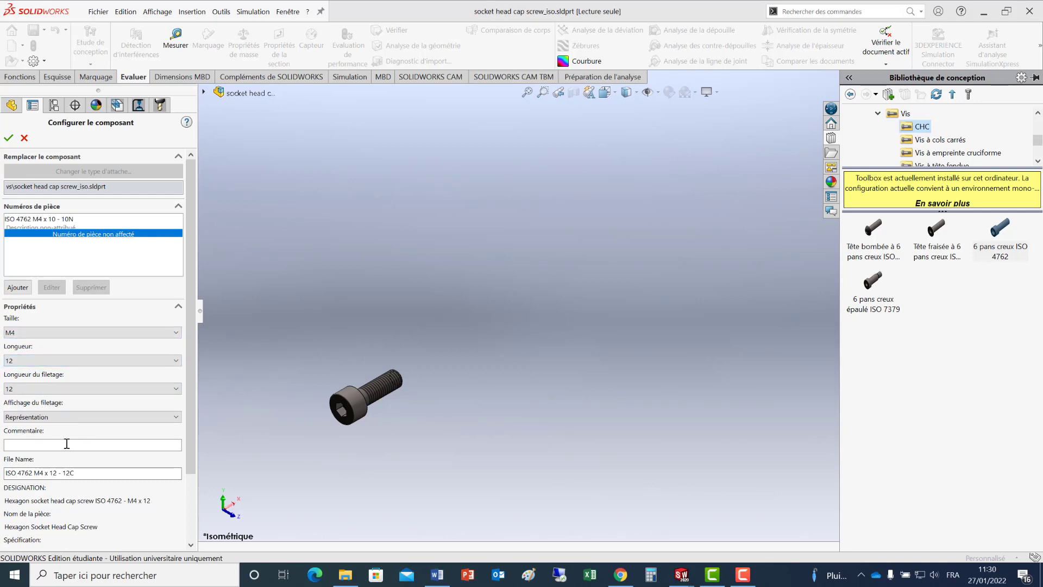
pyautogui.click(8, 137)
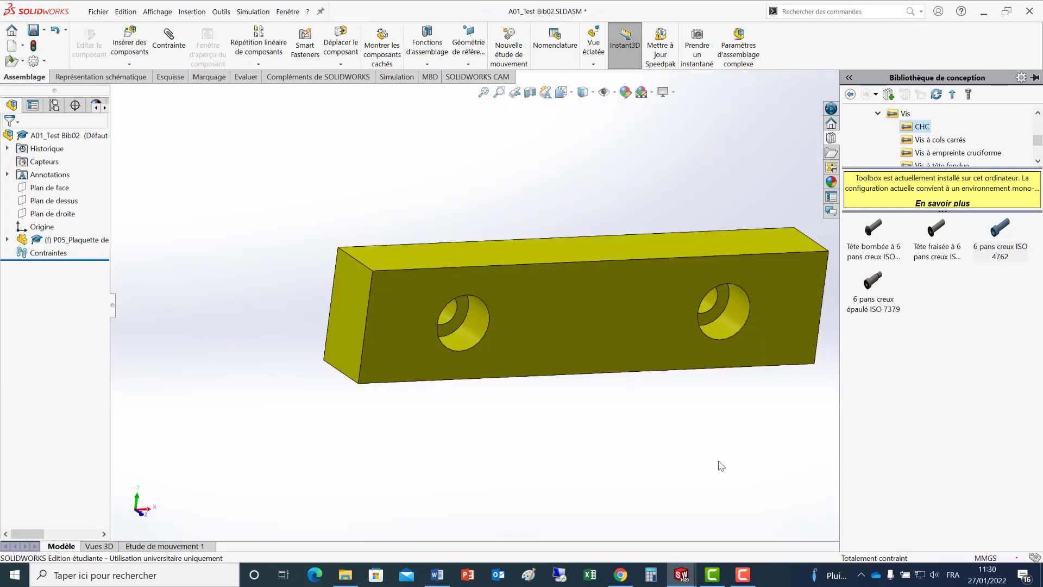
# Switch to the created screw part and start saving it under a new name in the Etau2022 folder
pyautogui.moveTo(681, 574)
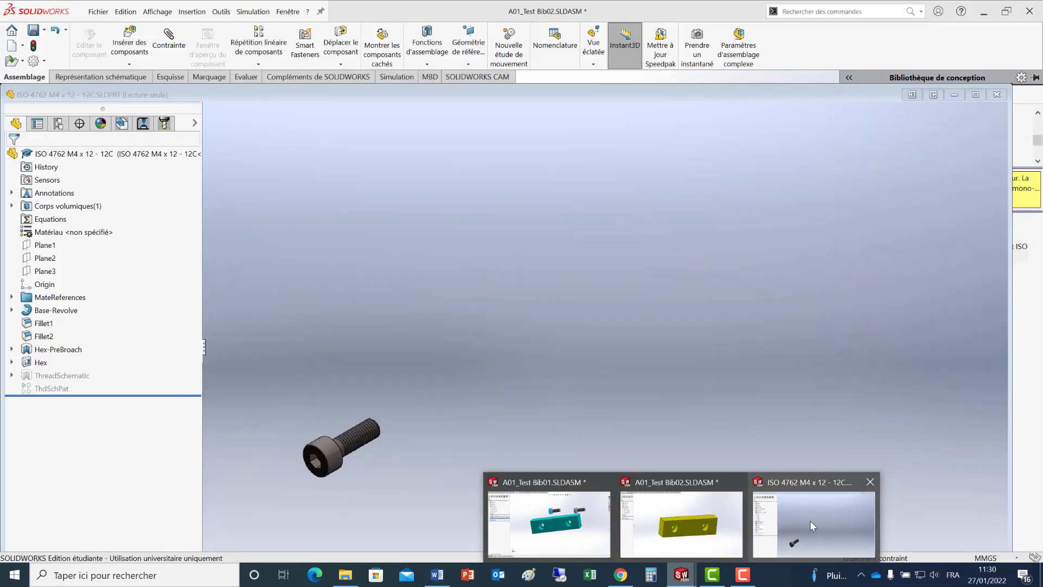
pyautogui.click(810, 520)
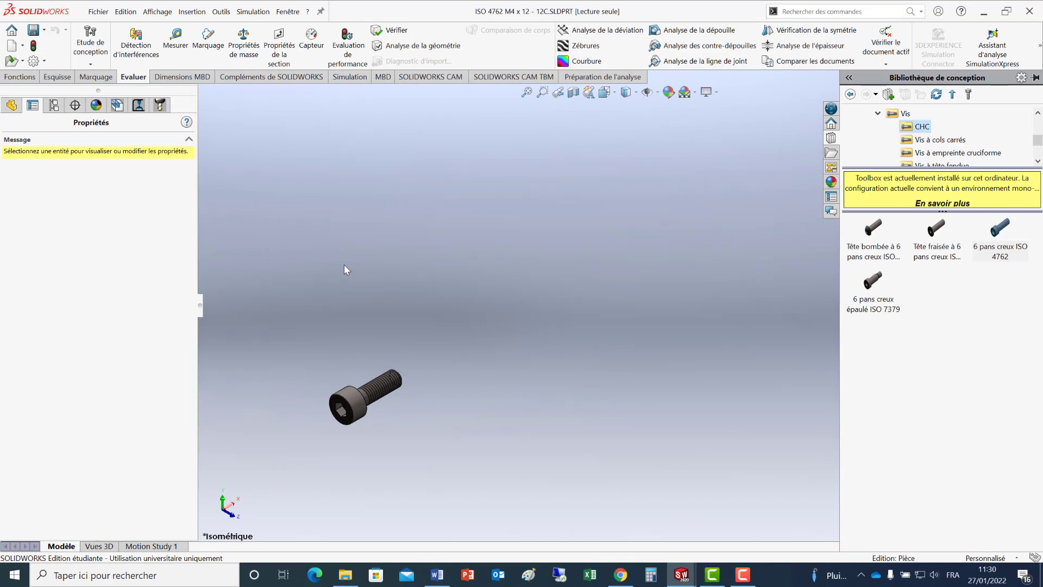
pyautogui.click(427, 171)
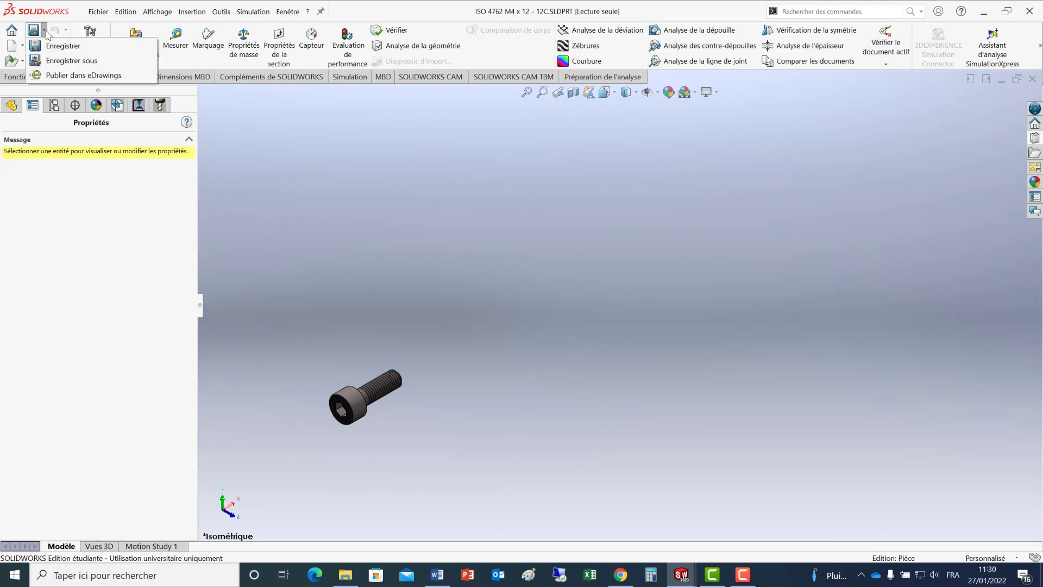
pyautogui.click(54, 52)
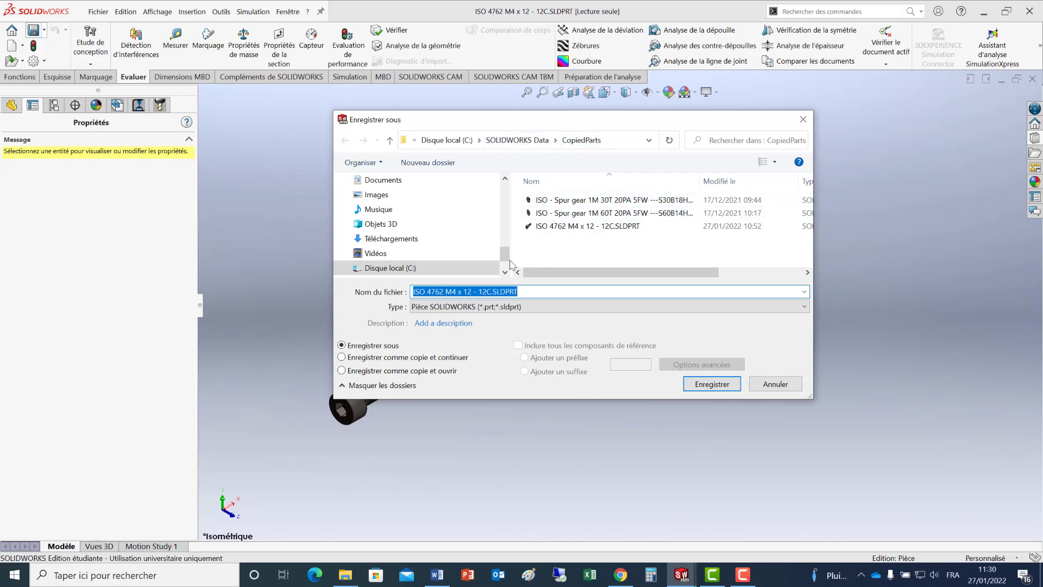
pyautogui.moveTo(505, 253); pyautogui.dragTo(512, 206)
pyautogui.click(387, 240)
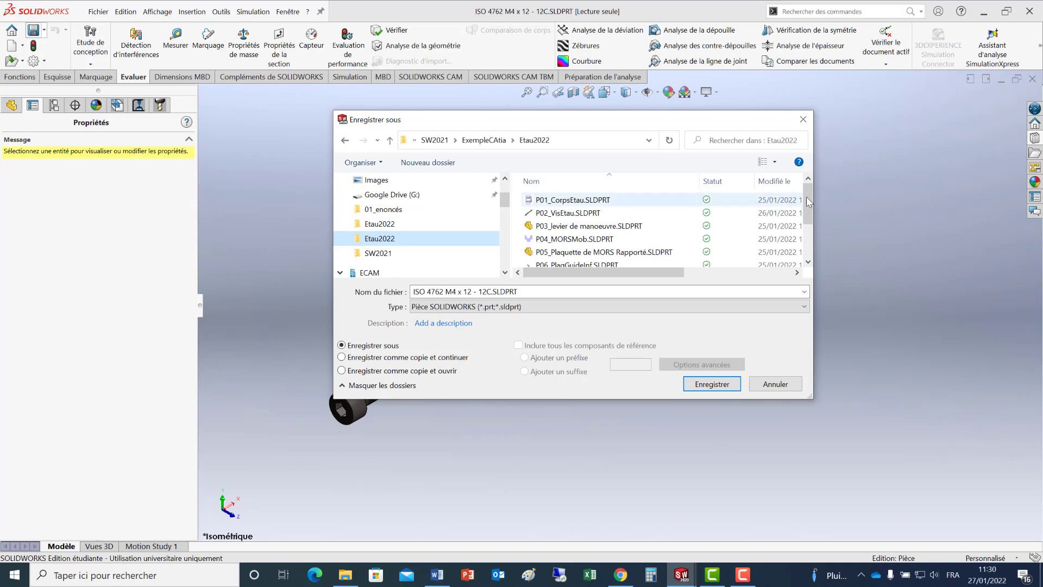
pyautogui.moveTo(810, 198); pyautogui.dragTo(809, 230)
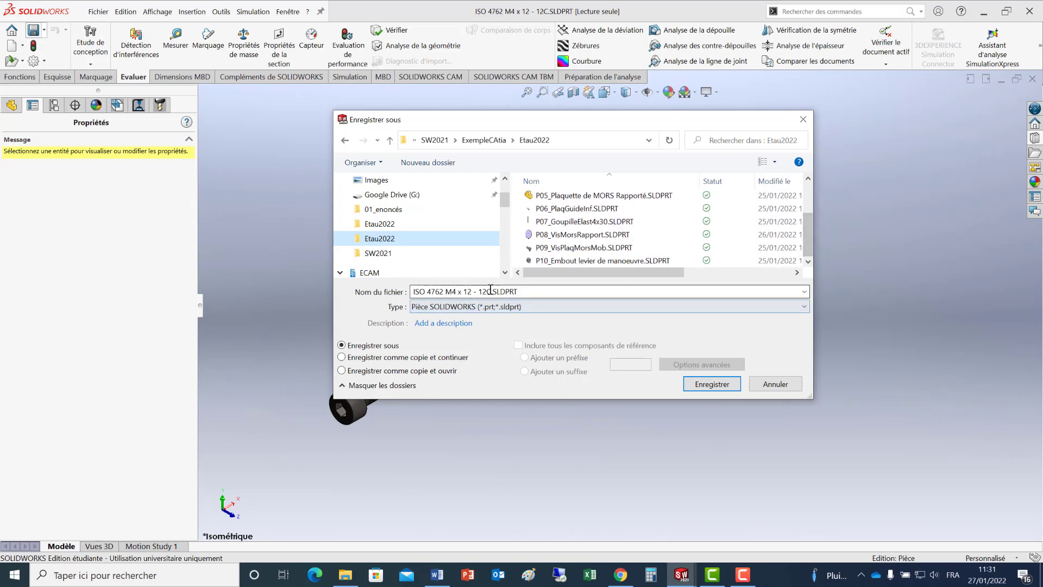
# Prefix the file name with P11_Vis_Test- and save the part as P11_Vis_Test-ISO 4762 M4 x 12 - 12C.SLDPRT
pyautogui.click(413, 292)
pyautogui.click(413, 291)
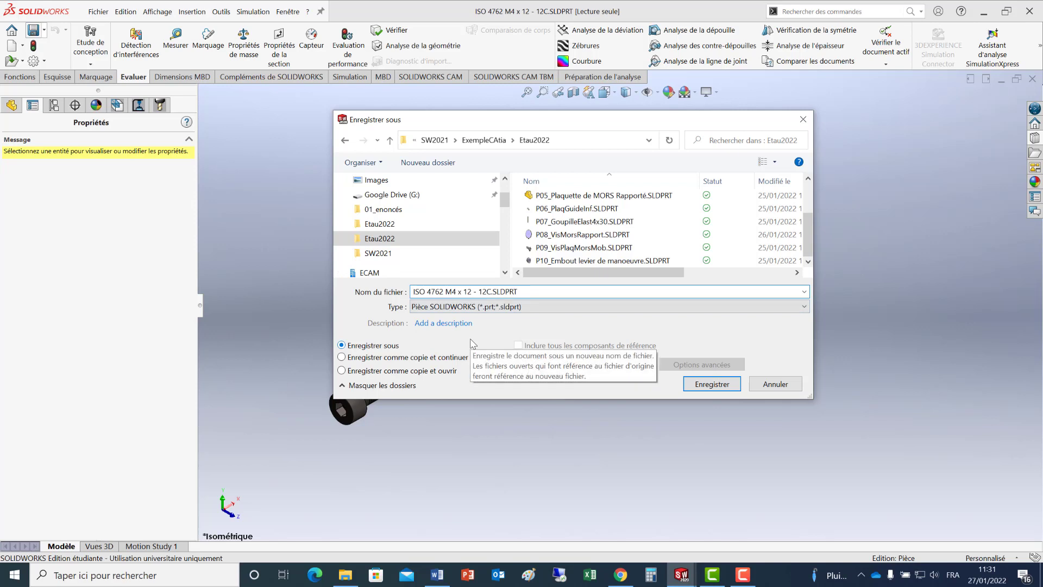
pyautogui.write('P11_')
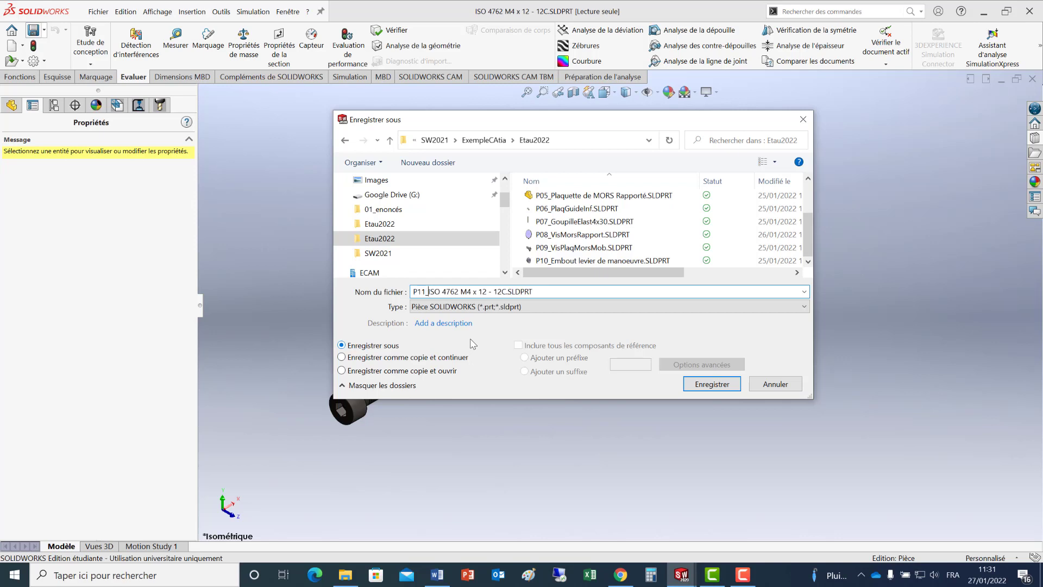
pyautogui.write('Vis_Test')
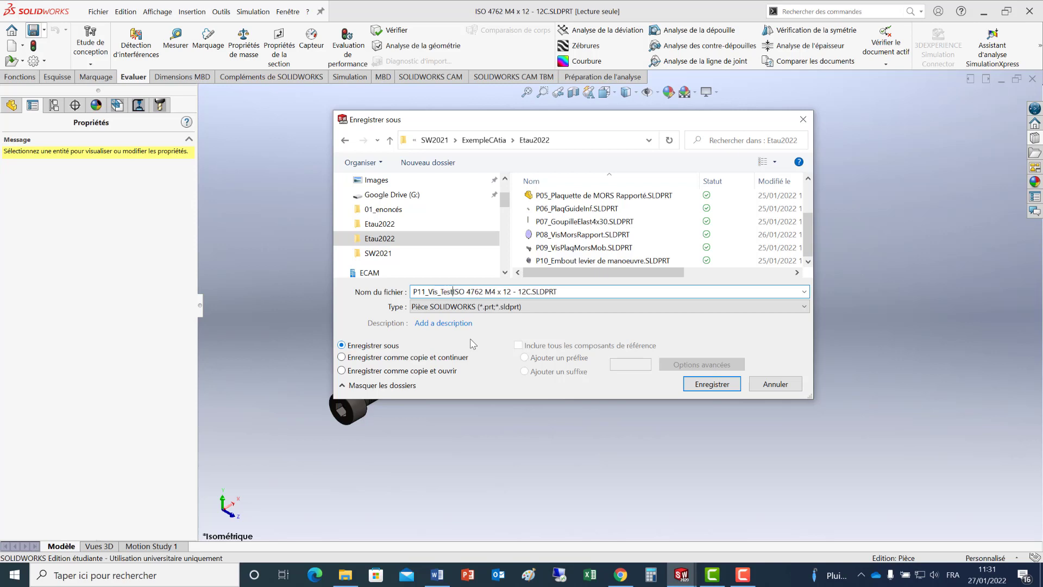
pyautogui.write('-')
pyautogui.click(701, 384)
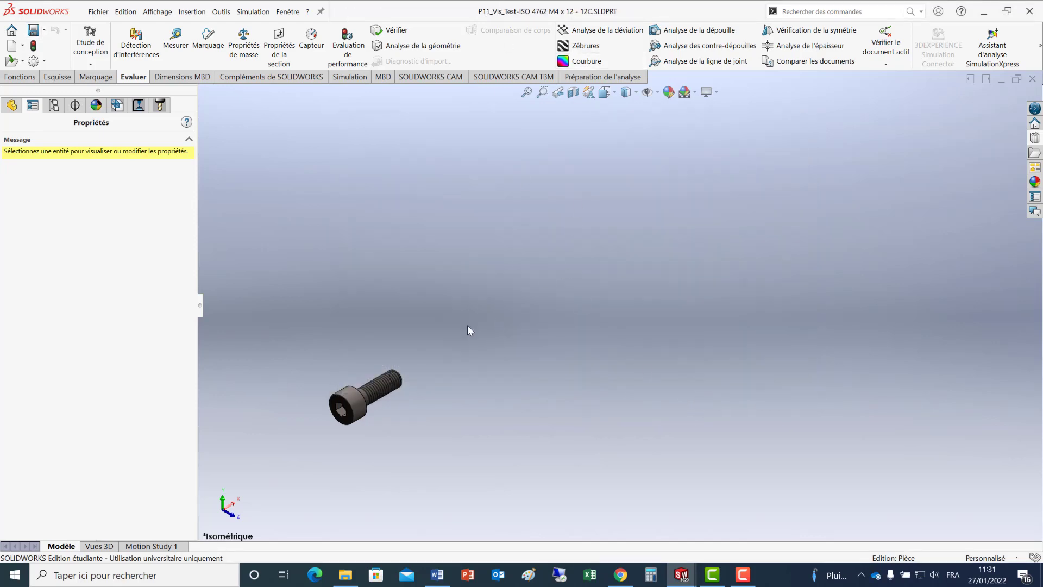
# Show the dimensions of the screw's Base-Revolve feature, set the head diameter to 14 mm and save the part
pyautogui.click(11, 106)
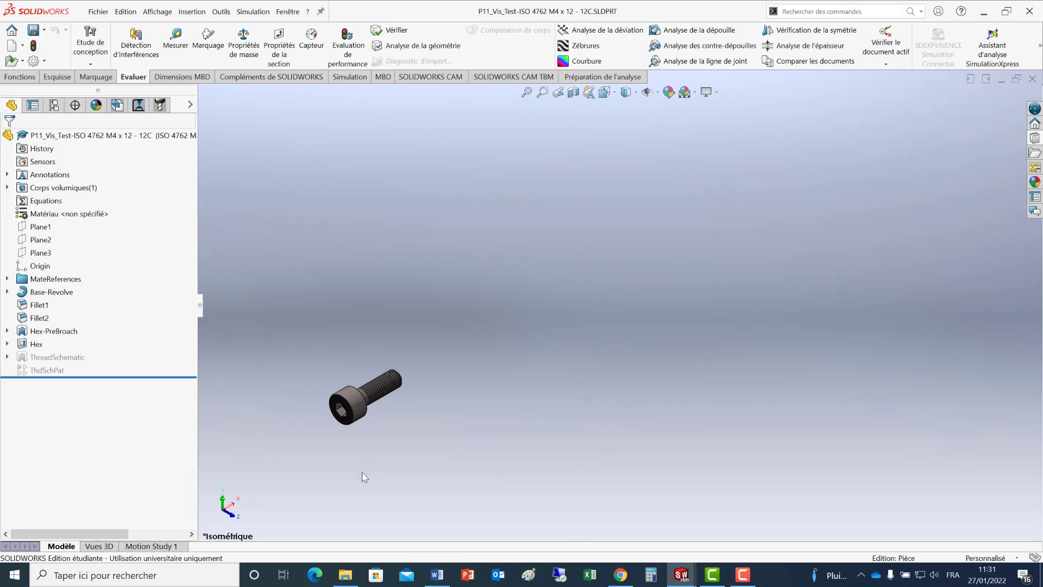
pyautogui.click(361, 417)
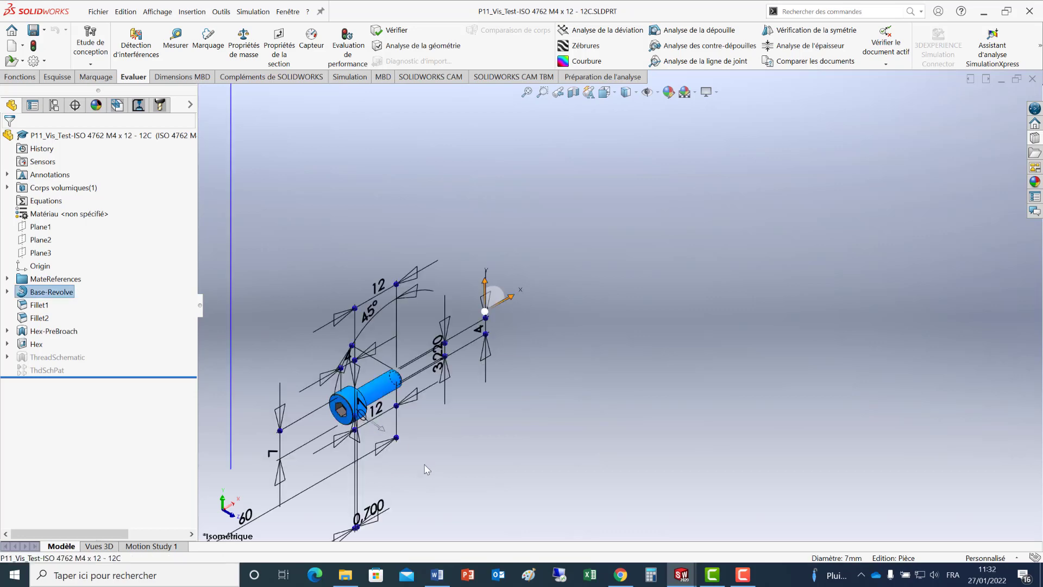
pyautogui.scroll(2, 387, 441)
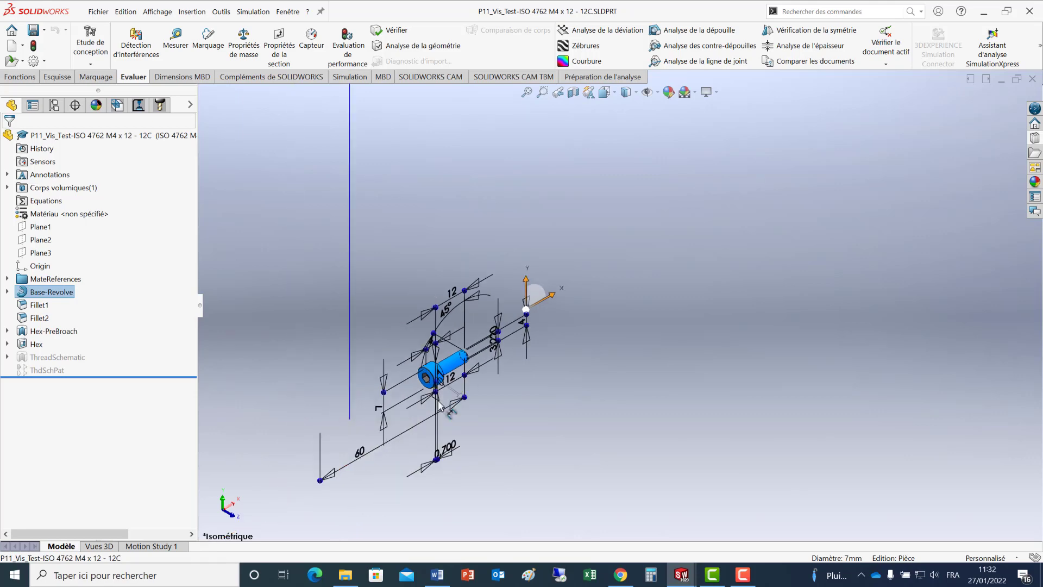
pyautogui.scroll(-3, 440, 403)
pyautogui.scroll(-5, 460, 374)
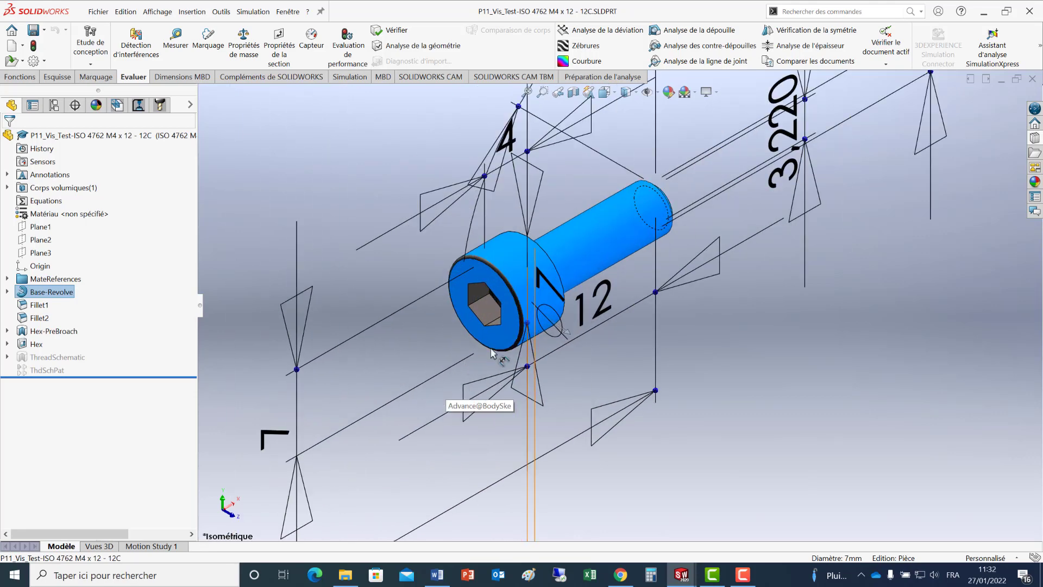
pyautogui.click(546, 320)
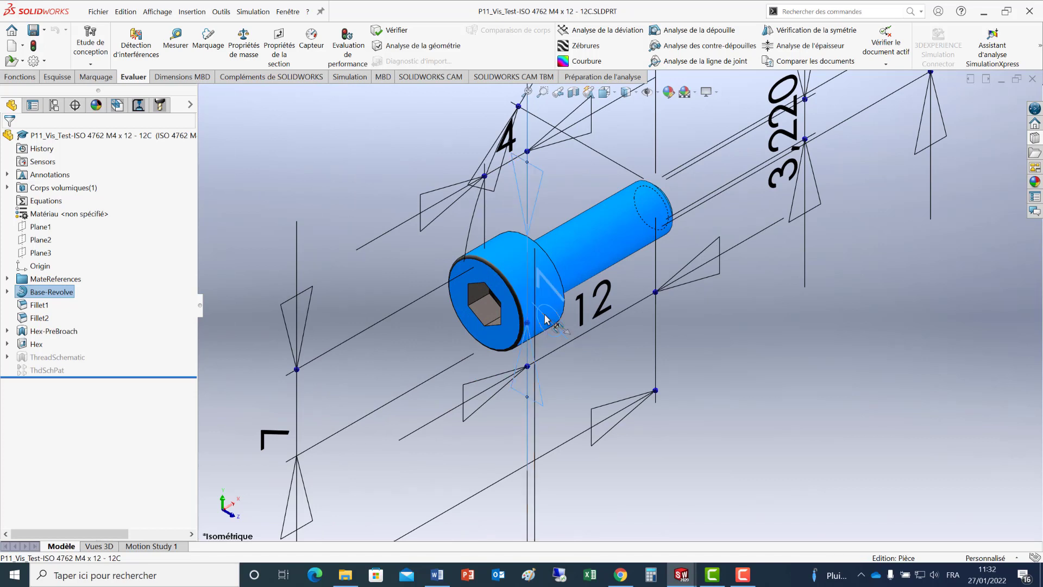
pyautogui.click(546, 319)
pyautogui.write('14')
pyautogui.press('Return')
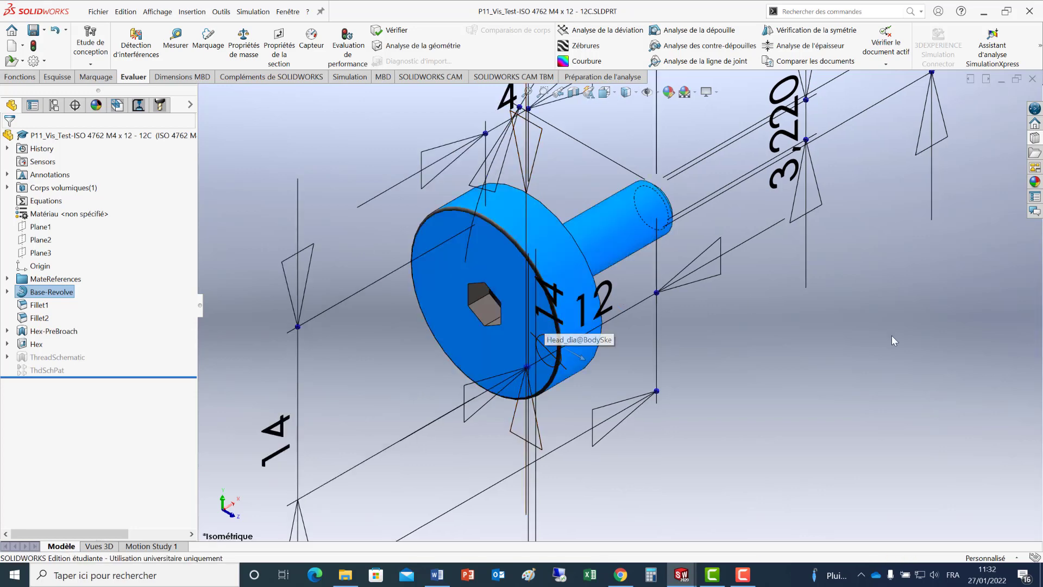
pyautogui.click(34, 32)
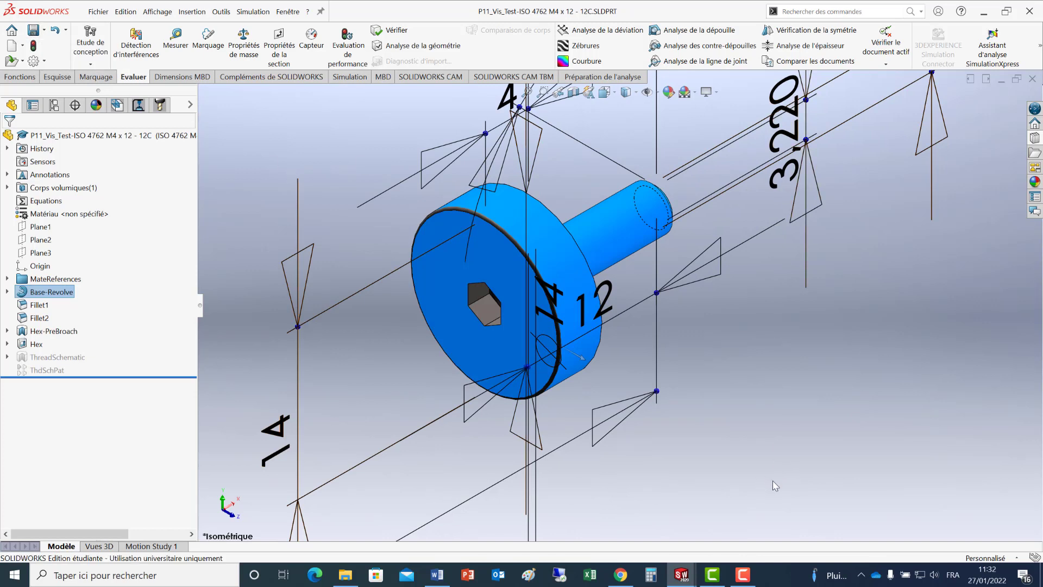
# Switch to the A01_Test Bib02 assembly and insert the P11_Vis_Test-ISO 4762 M4 x 12 - 12C screw part below the jaw plate
pyautogui.moveTo(740, 576)
pyautogui.moveTo(681, 576)
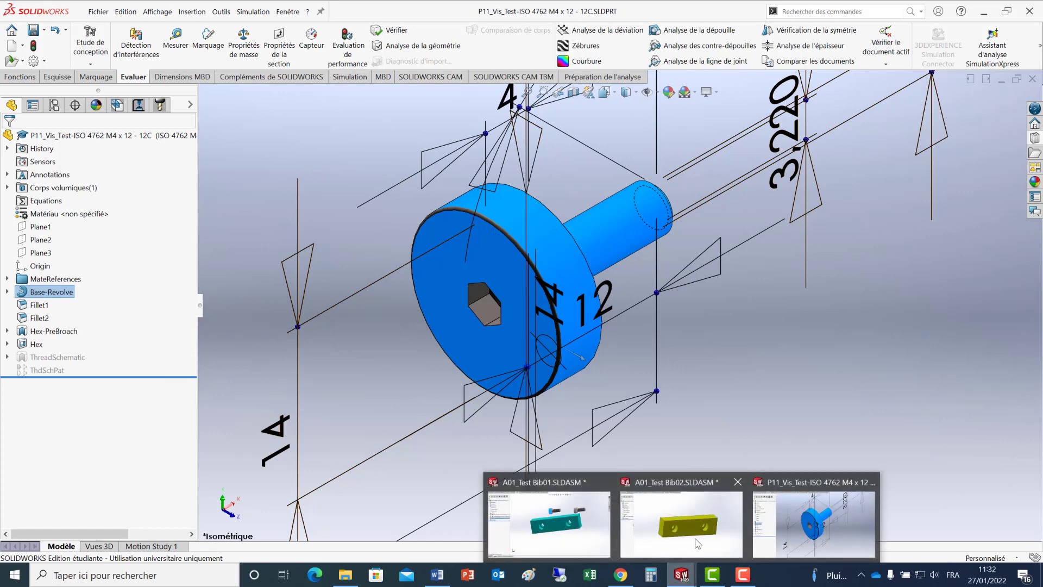
pyautogui.click(698, 541)
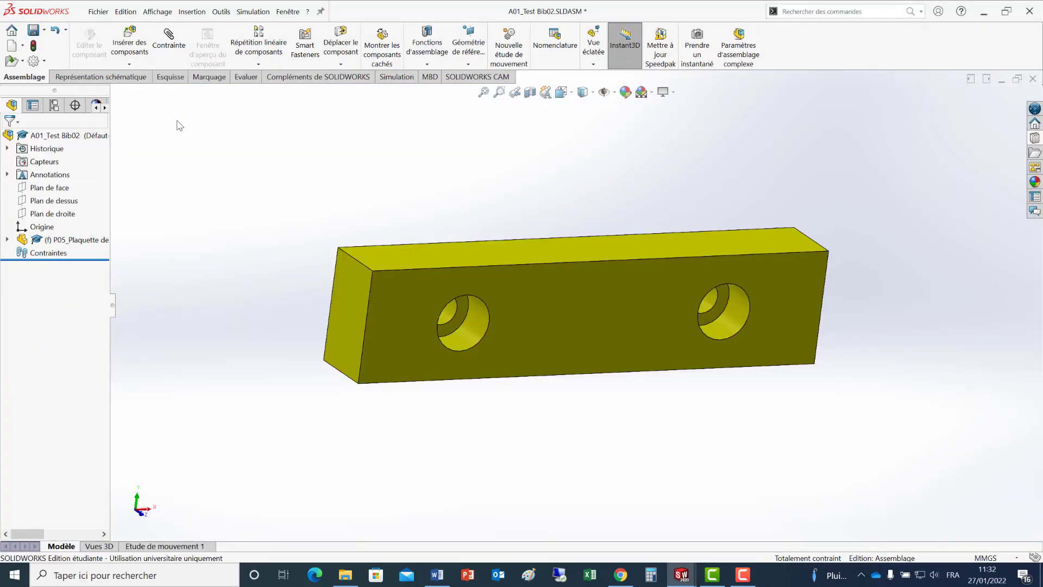
pyautogui.click(131, 50)
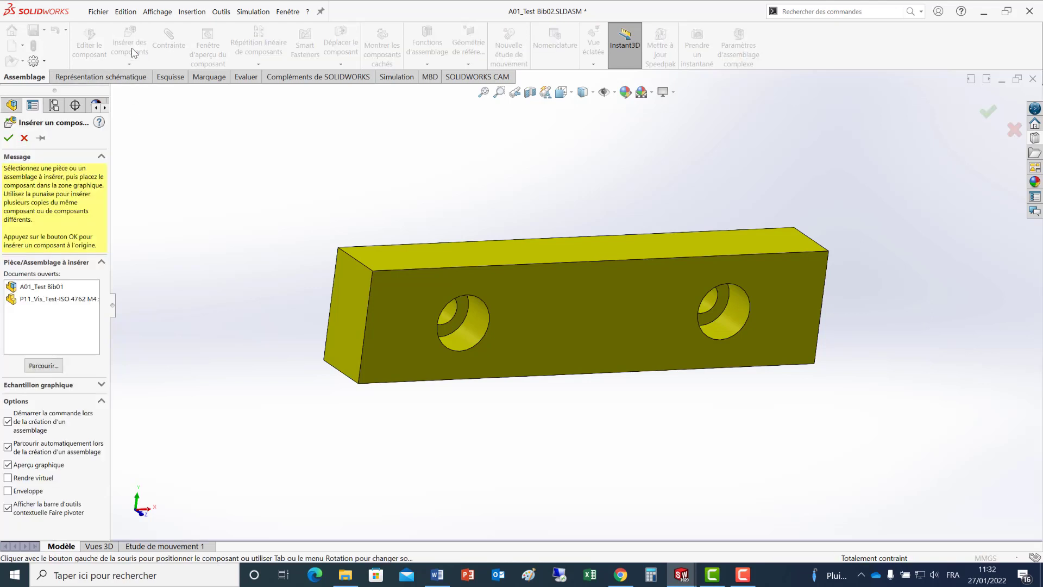
pyautogui.click(39, 300)
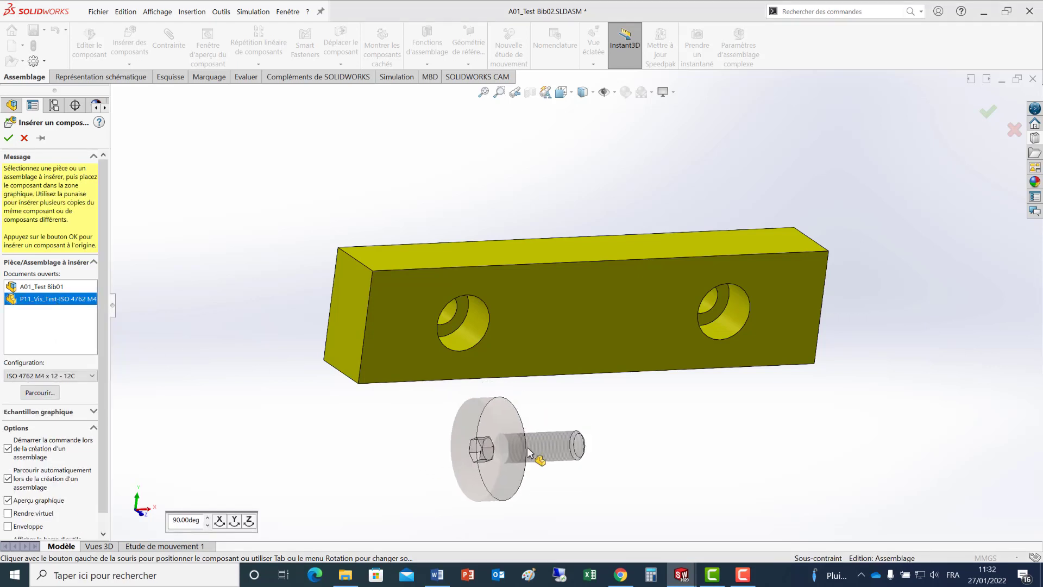
pyautogui.click(591, 454)
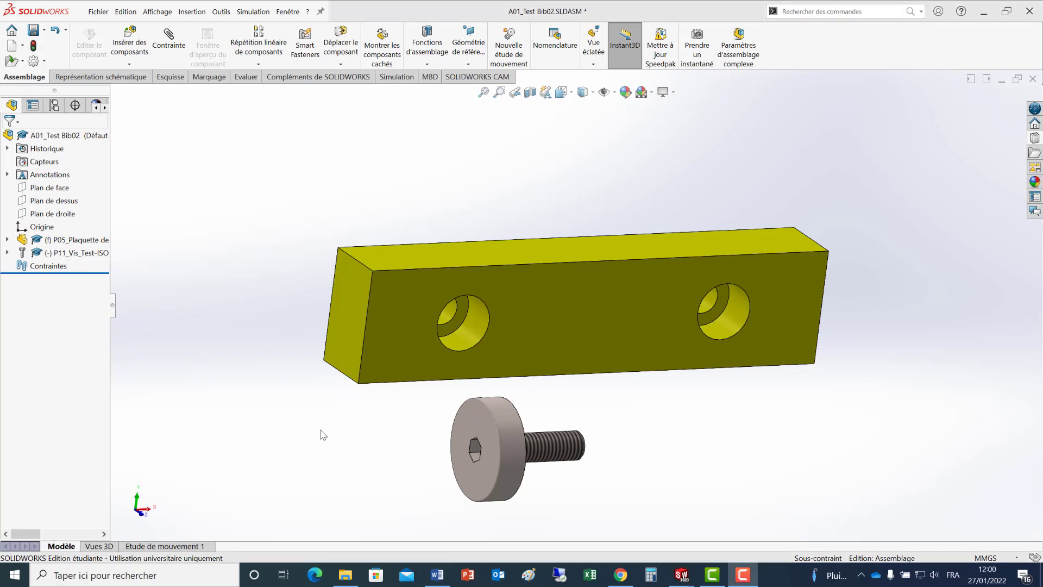
# Examine the folder locations of the files referenced by the A01_Test Bib02 assembly, including the inserted screw
pyautogui.click(99, 11)
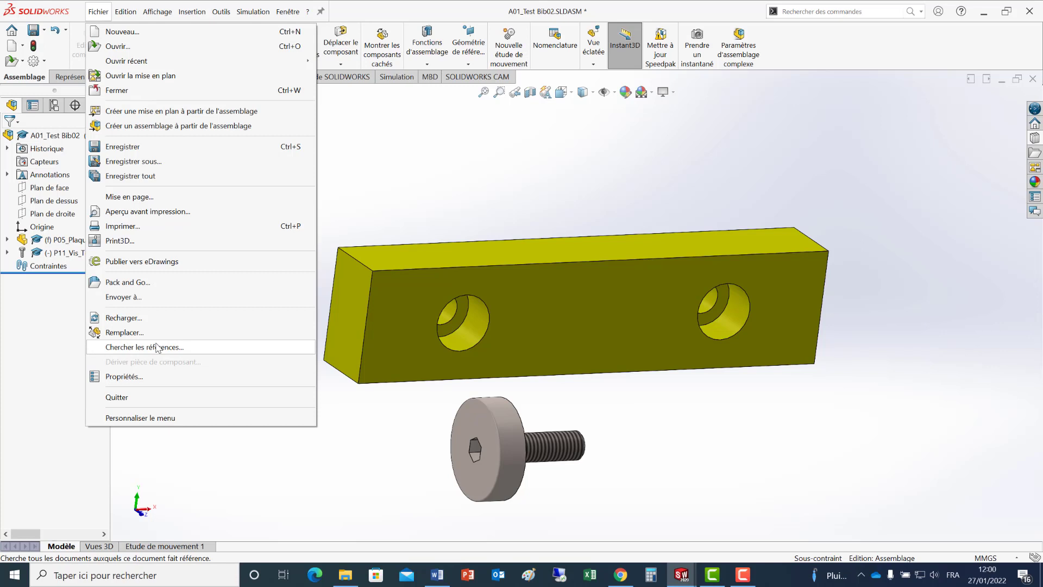
pyautogui.click(158, 348)
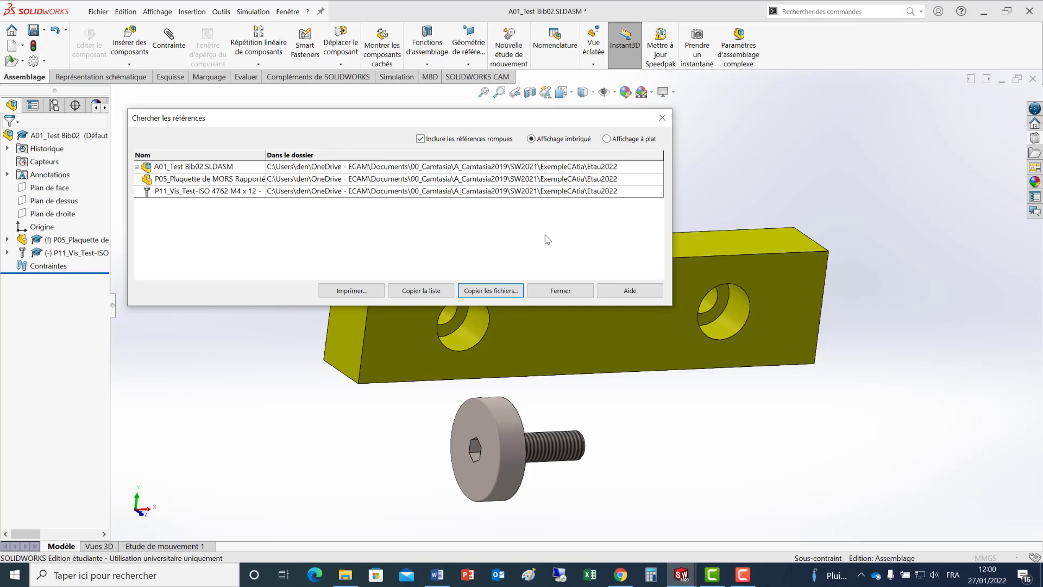
pyautogui.click(552, 292)
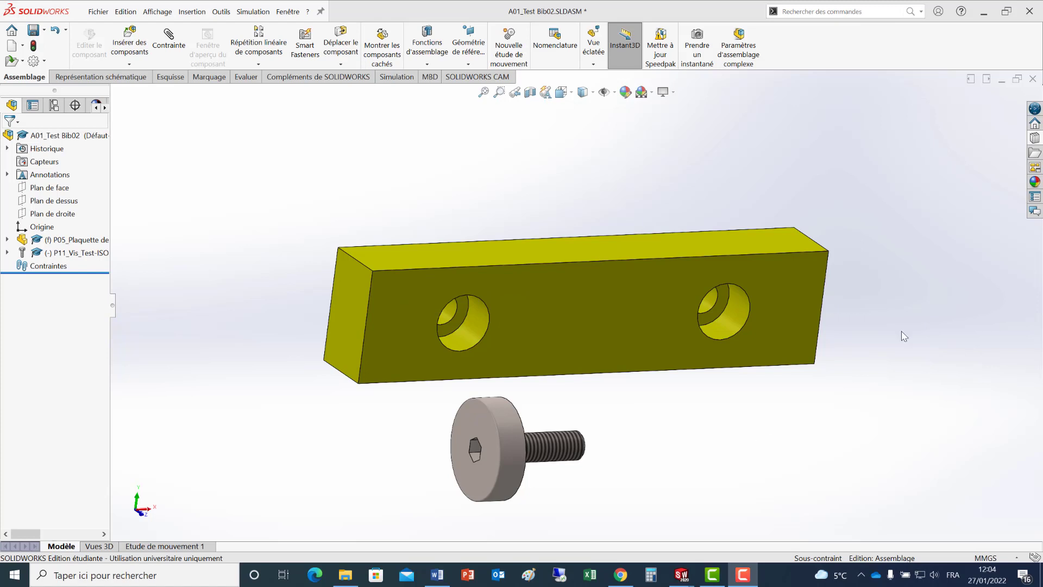
# Close A01_Test Bib02 with all modified documents saved, close the screw part, and rebuild the A01_Test Bib01 assembly
pyautogui.click(1033, 80)
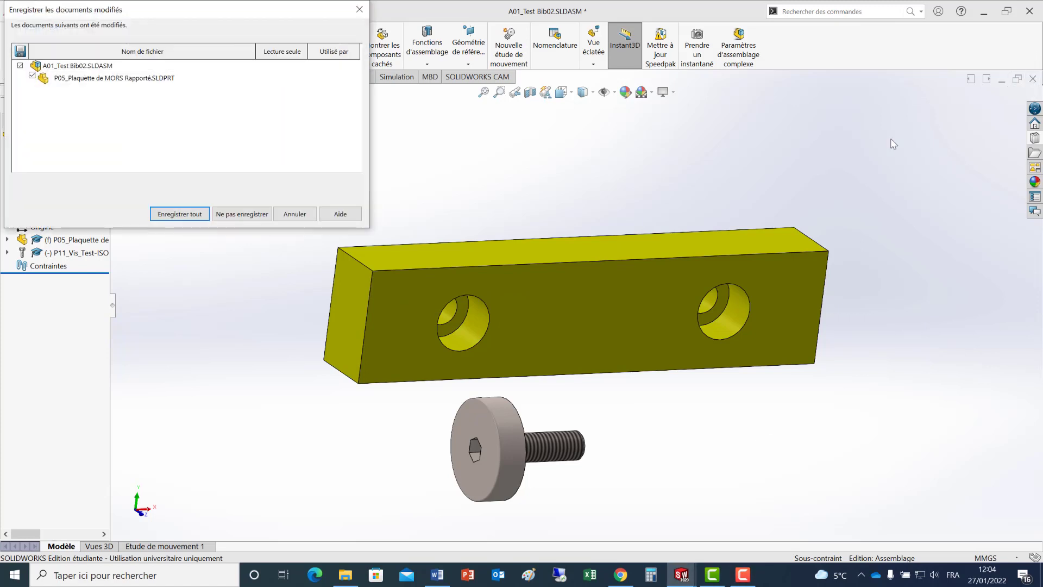
pyautogui.click(193, 217)
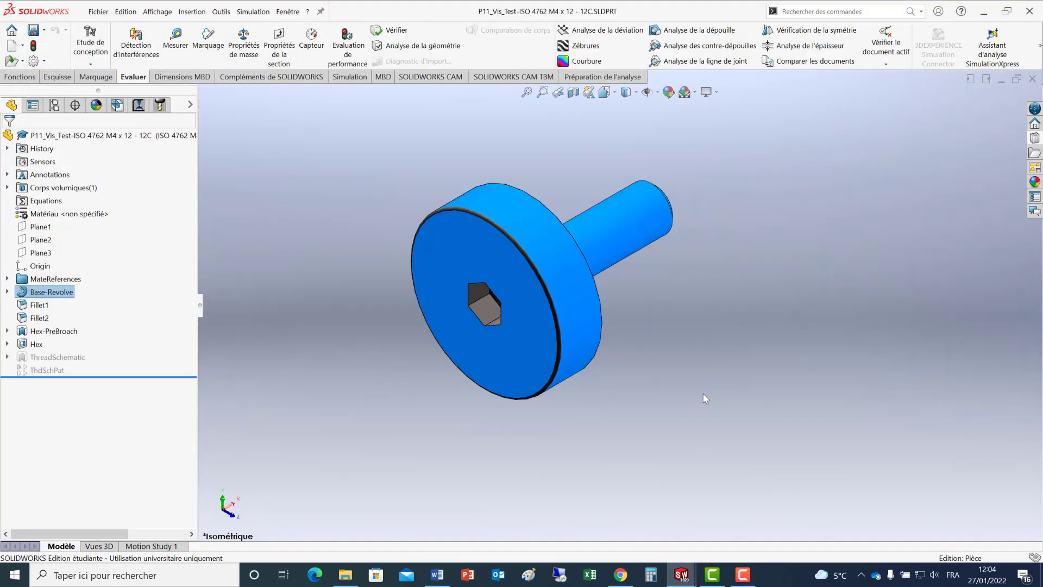
pyautogui.click(1033, 79)
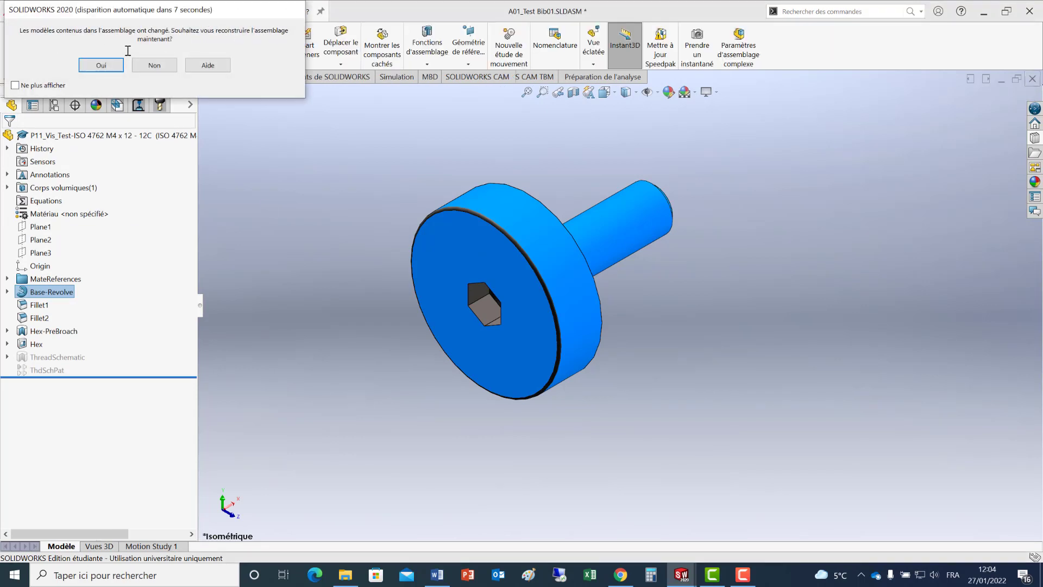
pyautogui.click(101, 65)
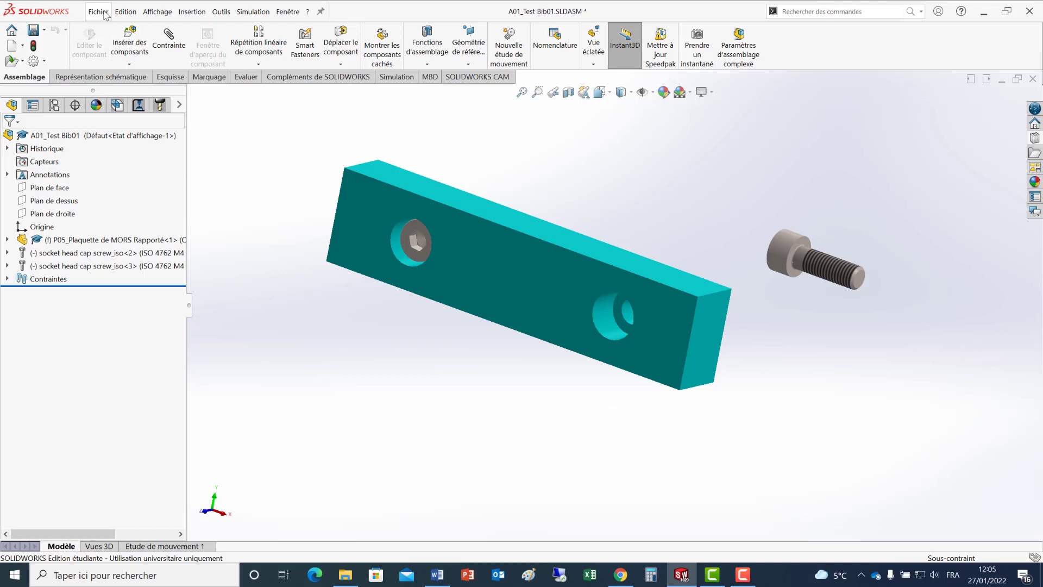
# Open the part P11_Vis_Test-ISO 4762 M4 x 12 - 12C.SLDPRT from the Etau2022 folder
pyautogui.click(12, 62)
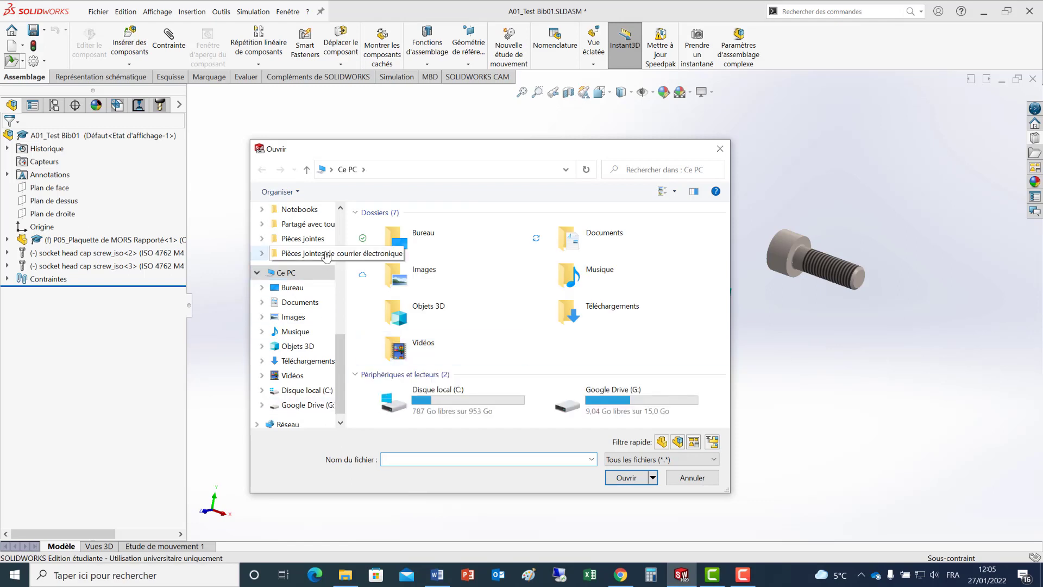
pyautogui.moveTo(343, 365); pyautogui.dragTo(346, 286)
pyautogui.scroll(1, 329, 272)
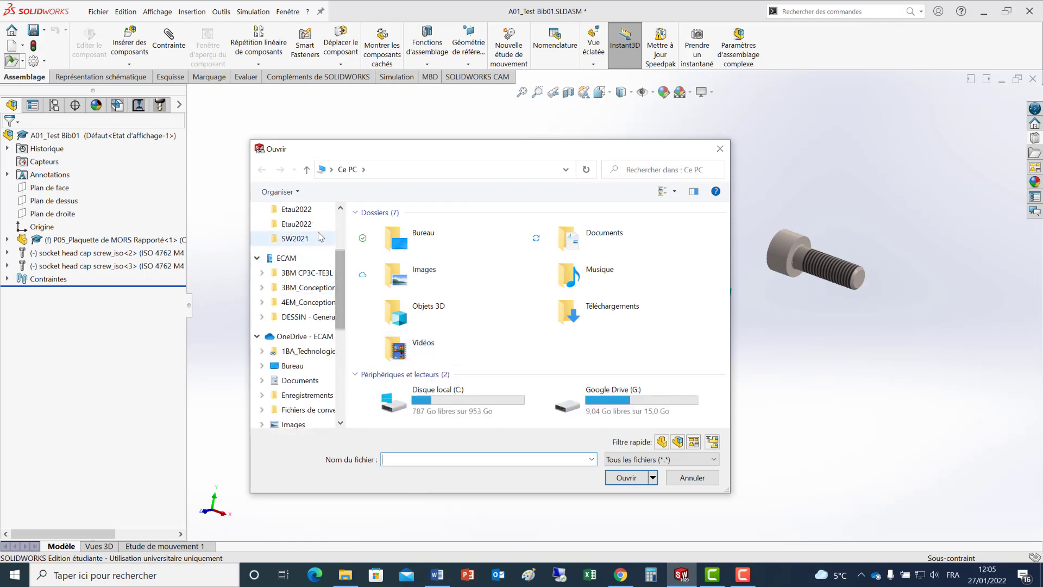
pyautogui.click(319, 226)
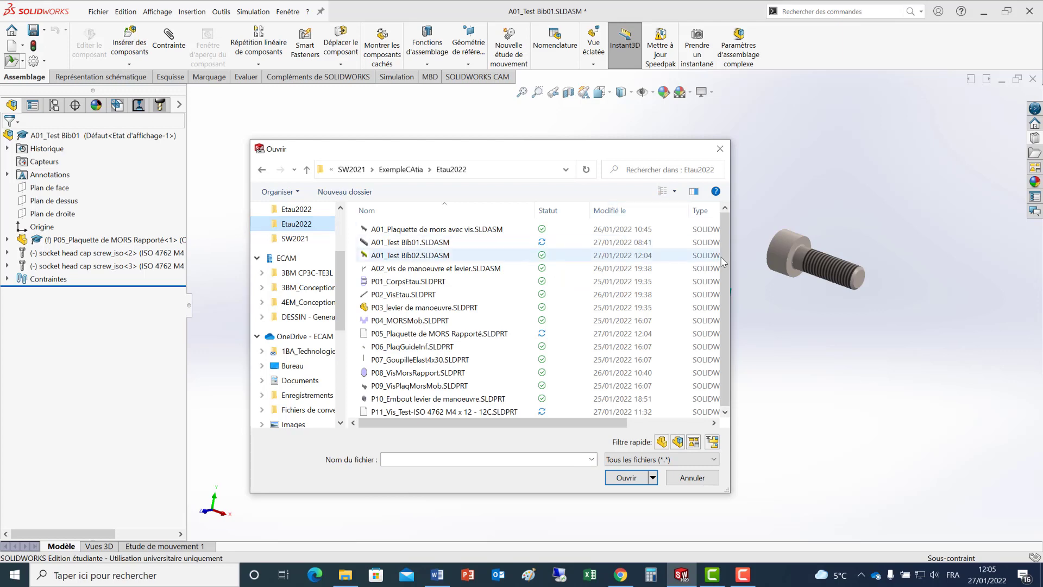
pyautogui.click(403, 411)
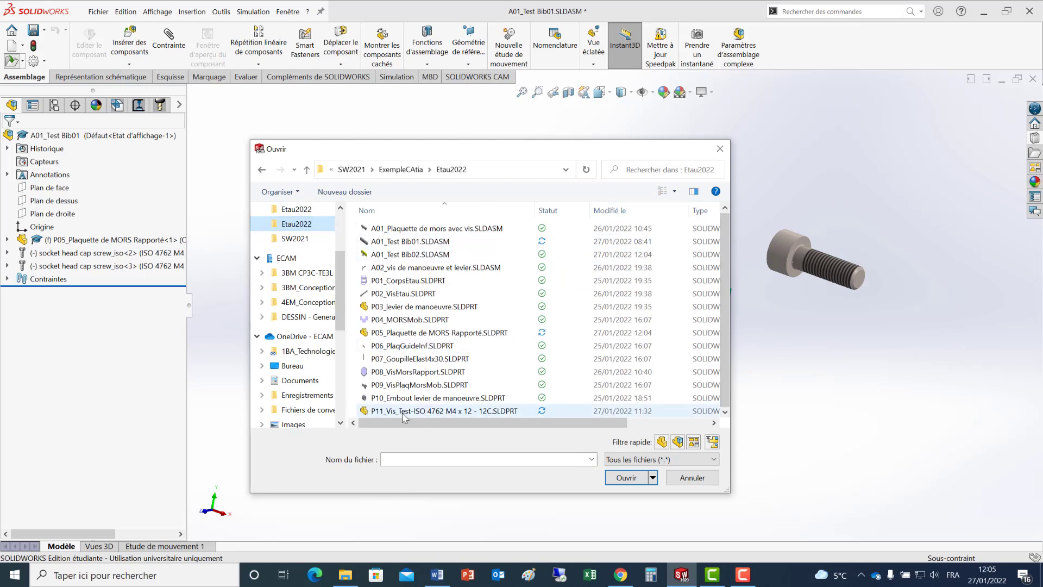
pyautogui.click(620, 479)
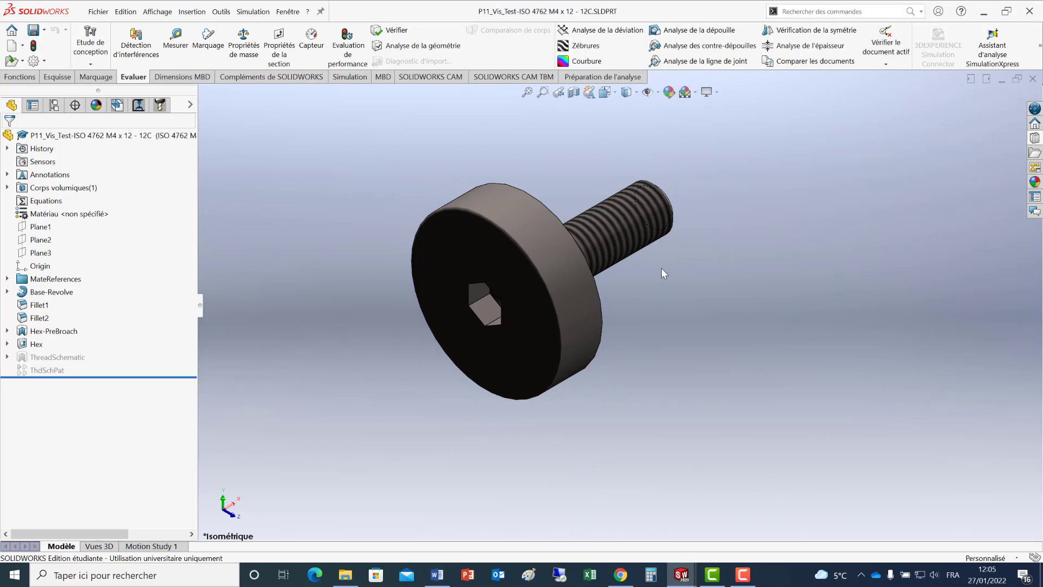
# Set the screw's Length dimension in the Base-Revolve feature to 24 mm and save the part with a rebuild
pyautogui.moveTo(662, 268); pyautogui.dragTo(625, 305, button='right')
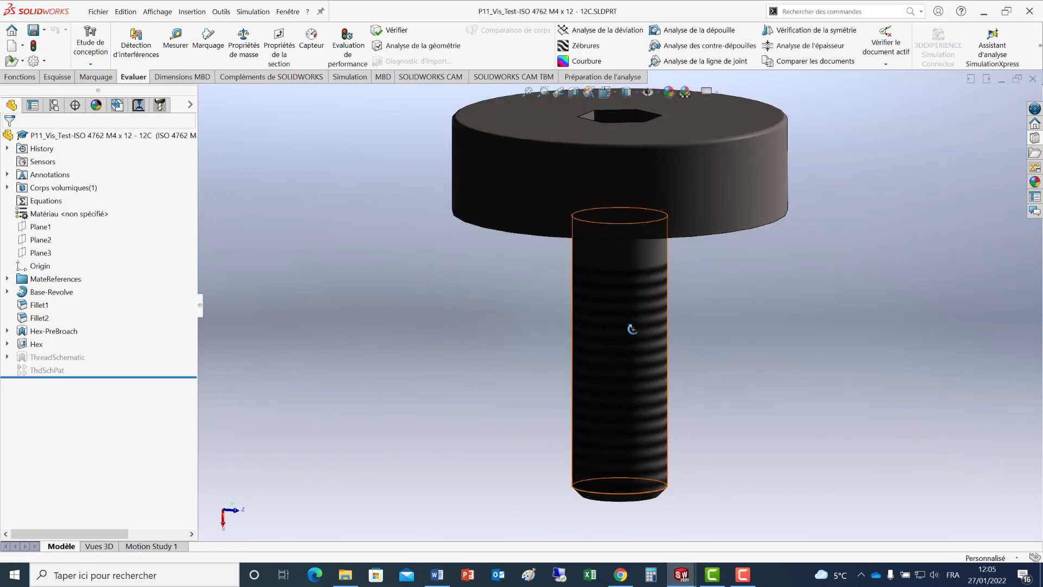
pyautogui.click(624, 261)
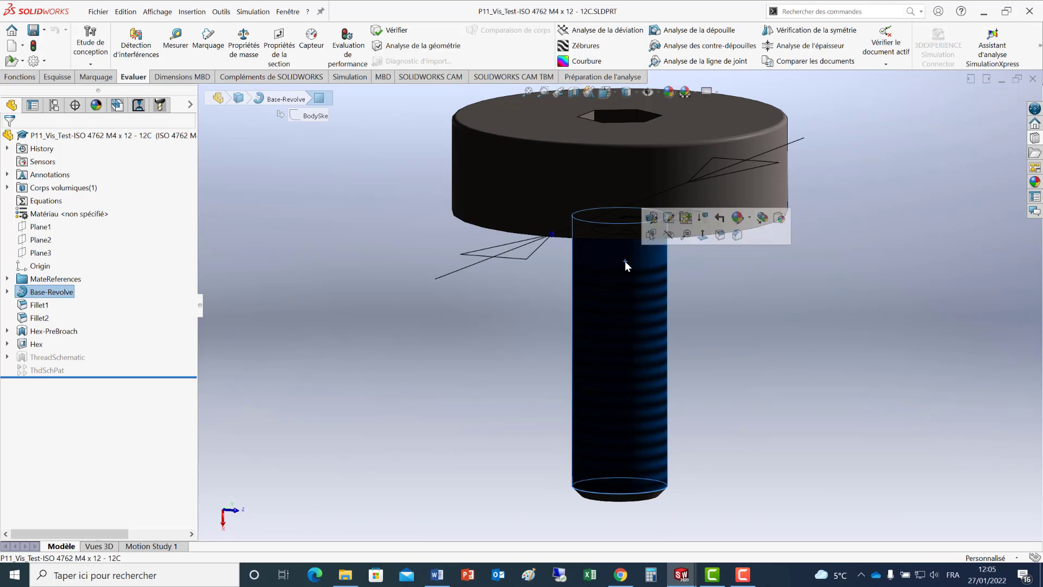
pyautogui.doubleClick(625, 261)
pyautogui.scroll(-2, 721, 399)
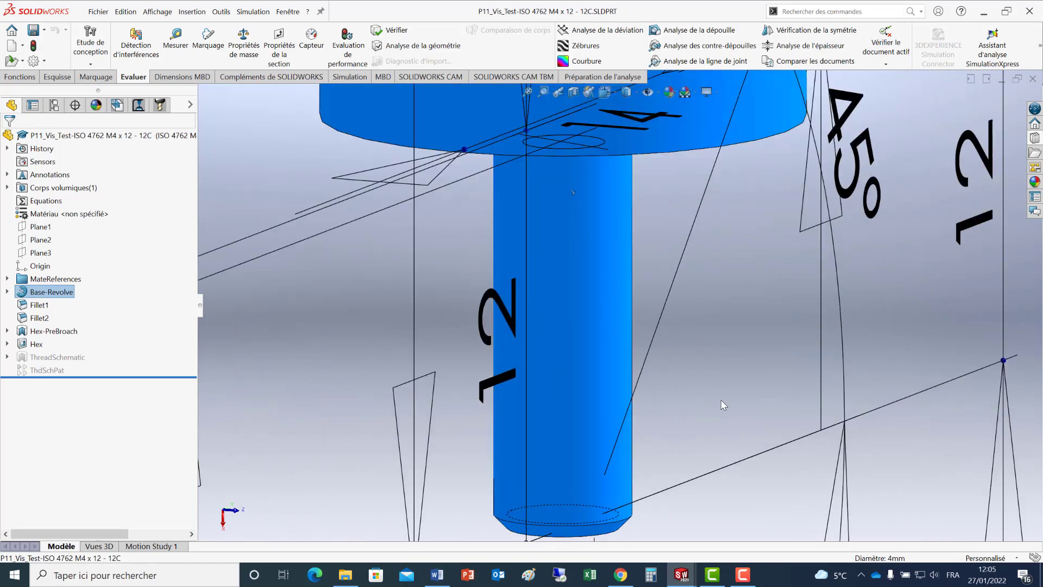
pyautogui.scroll(6, 725, 396)
pyautogui.scroll(2, 727, 395)
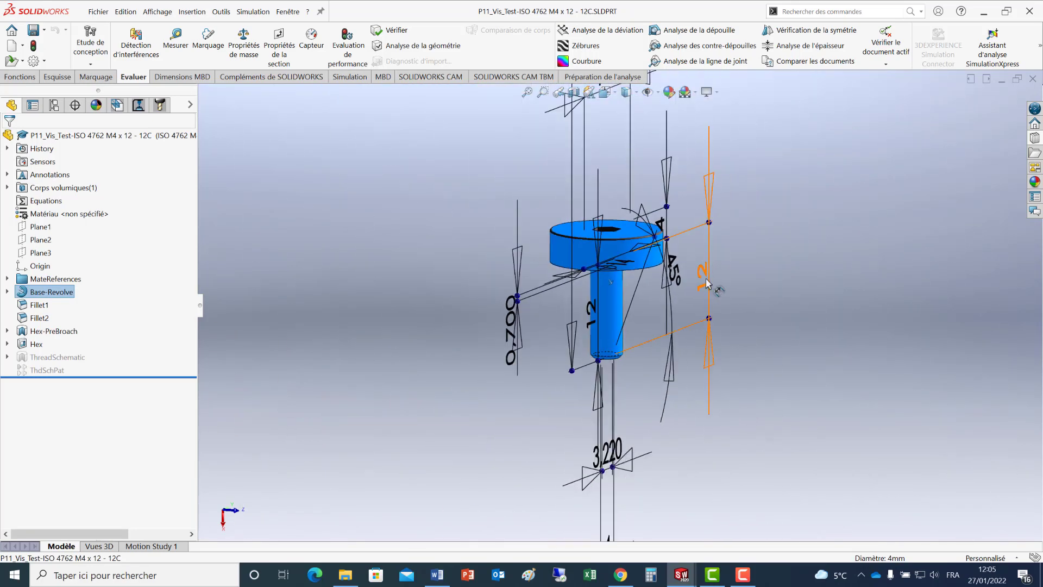
pyautogui.doubleClick(707, 280)
pyautogui.write('24')
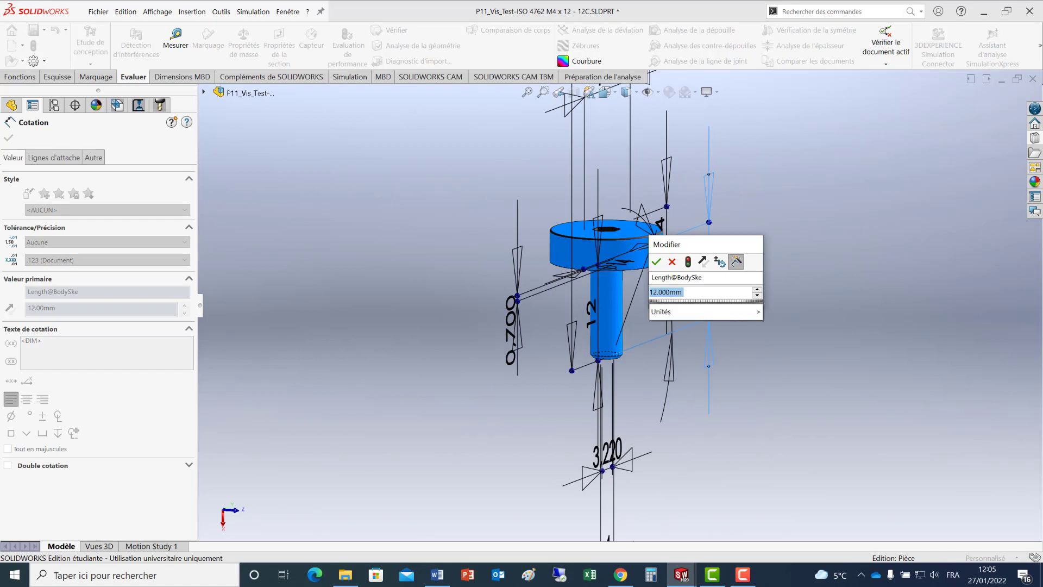
pyautogui.press('Return')
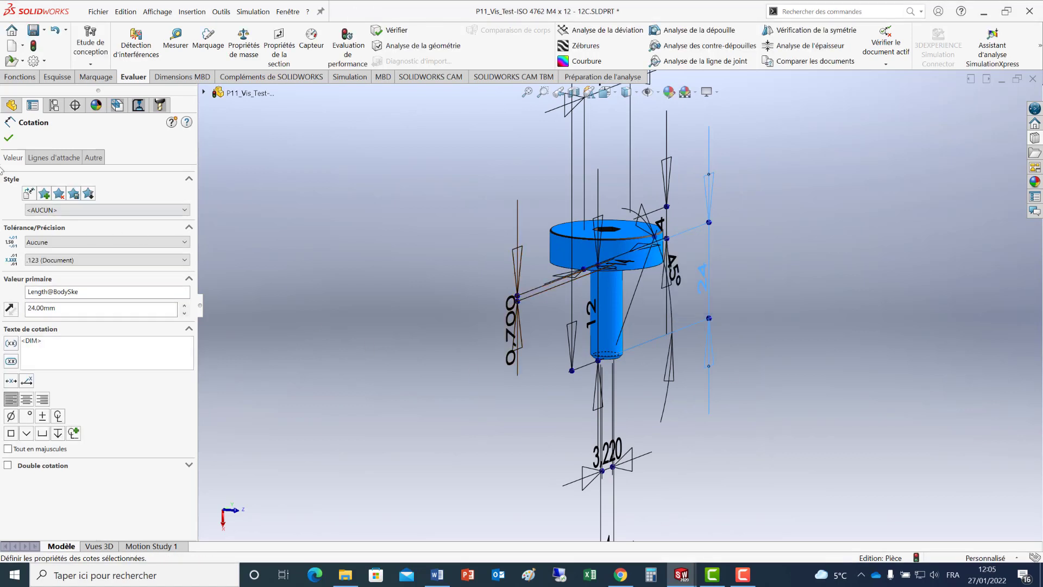
pyautogui.click(8, 138)
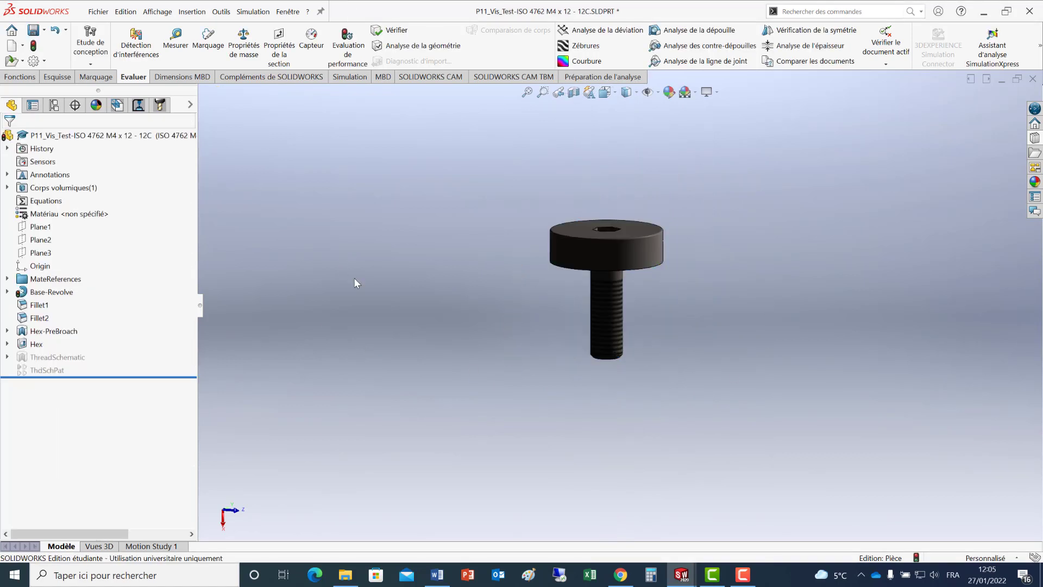
pyautogui.click(34, 30)
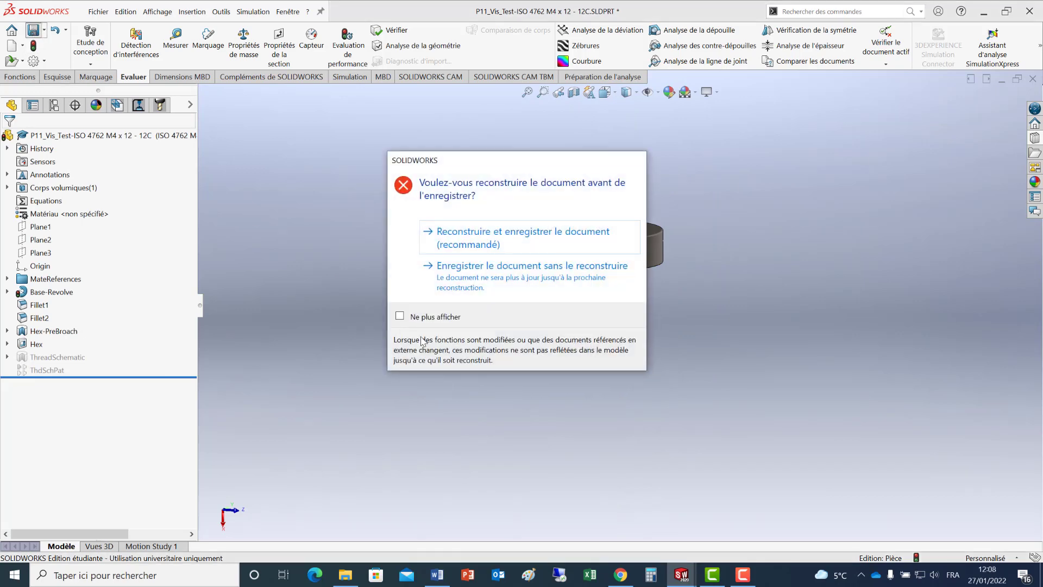
pyautogui.click(474, 241)
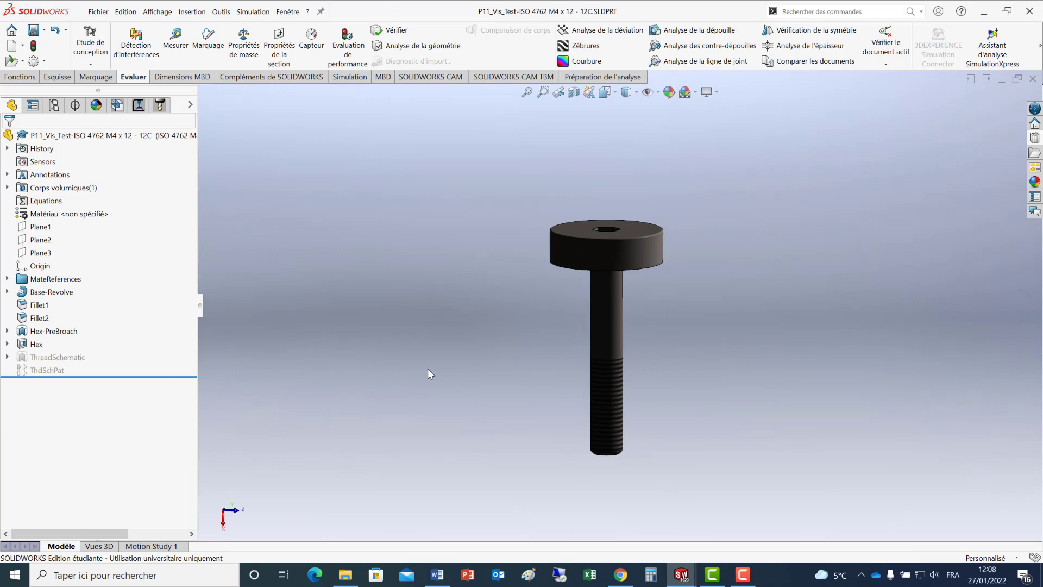
# Open the assembly A01_Test Bib02.SLDASM from the Etau2022 folder and rebuild it to include the modified screw
pyautogui.moveTo(681, 574)
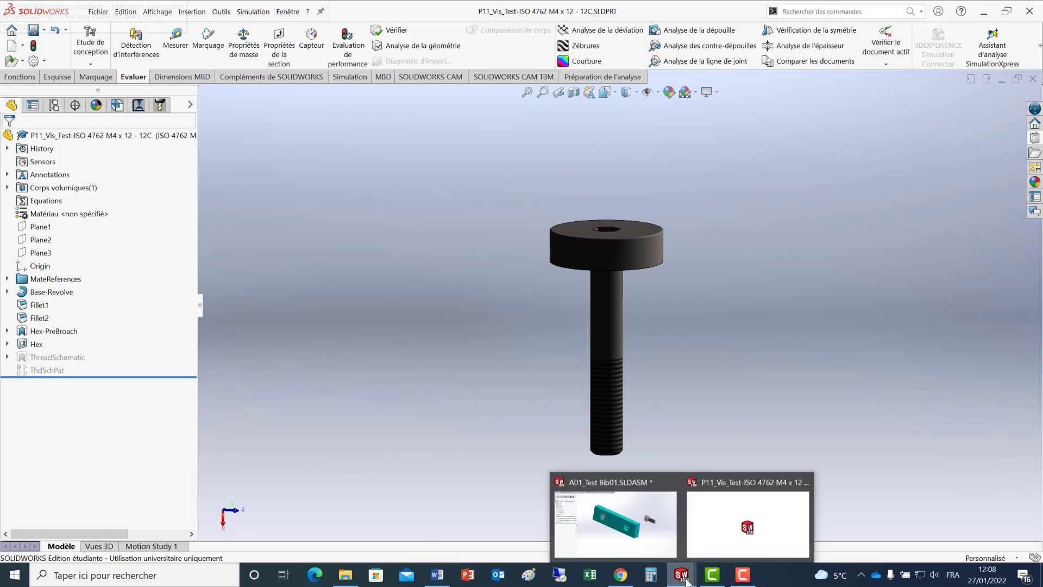
pyautogui.click(725, 522)
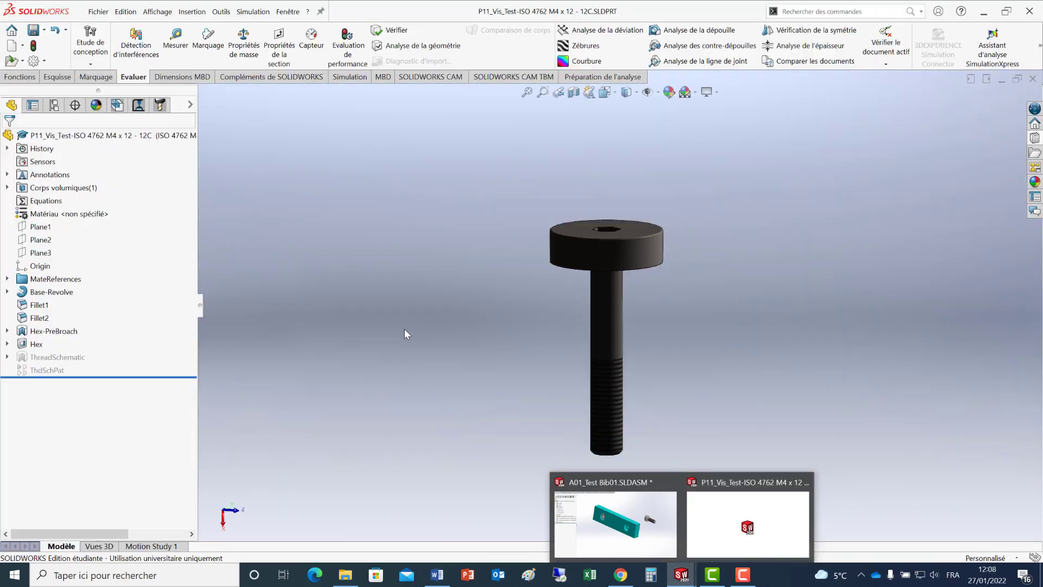
pyautogui.click(13, 62)
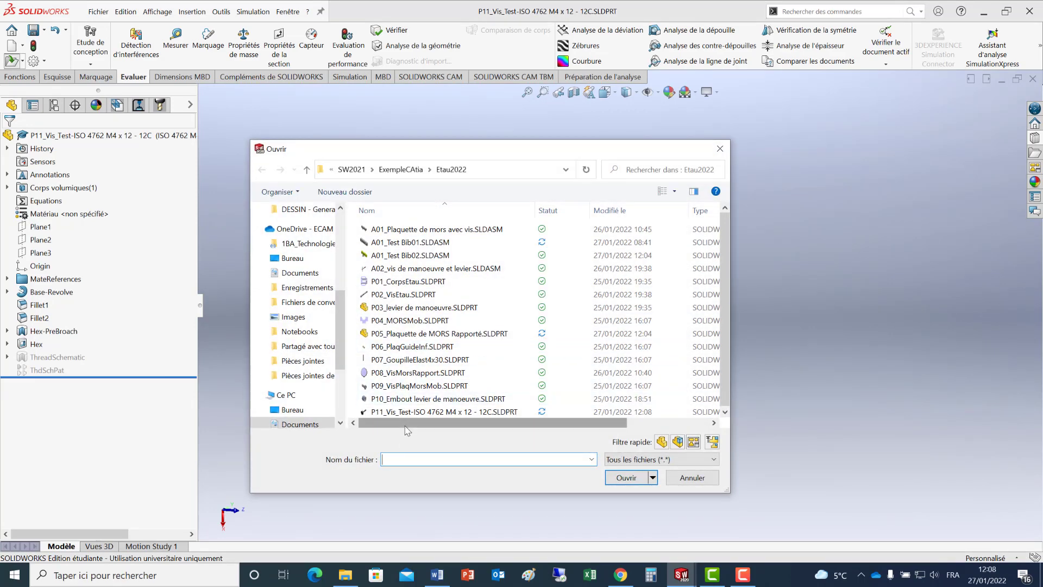
pyautogui.click(411, 255)
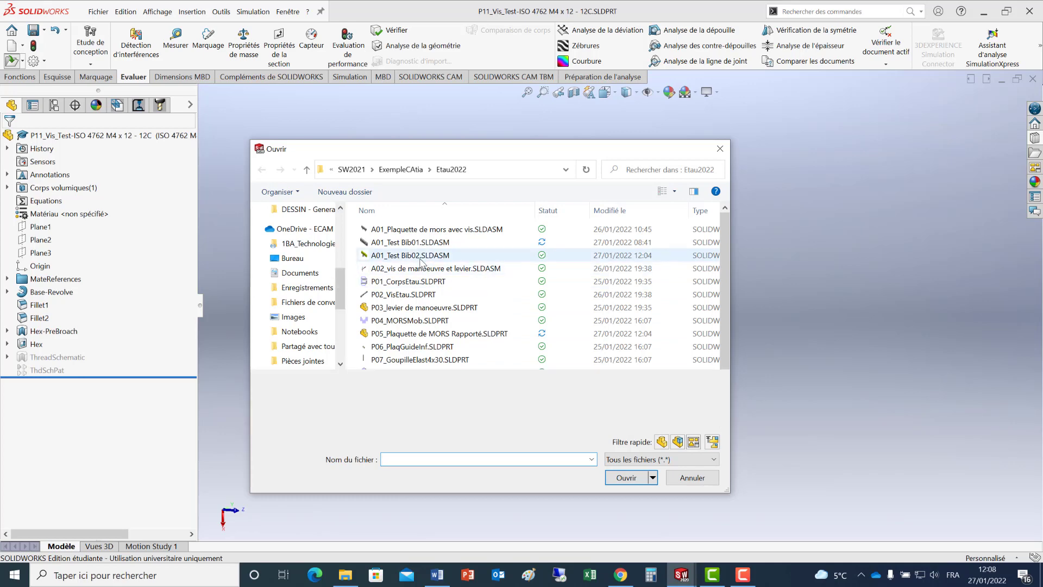
pyautogui.click(626, 481)
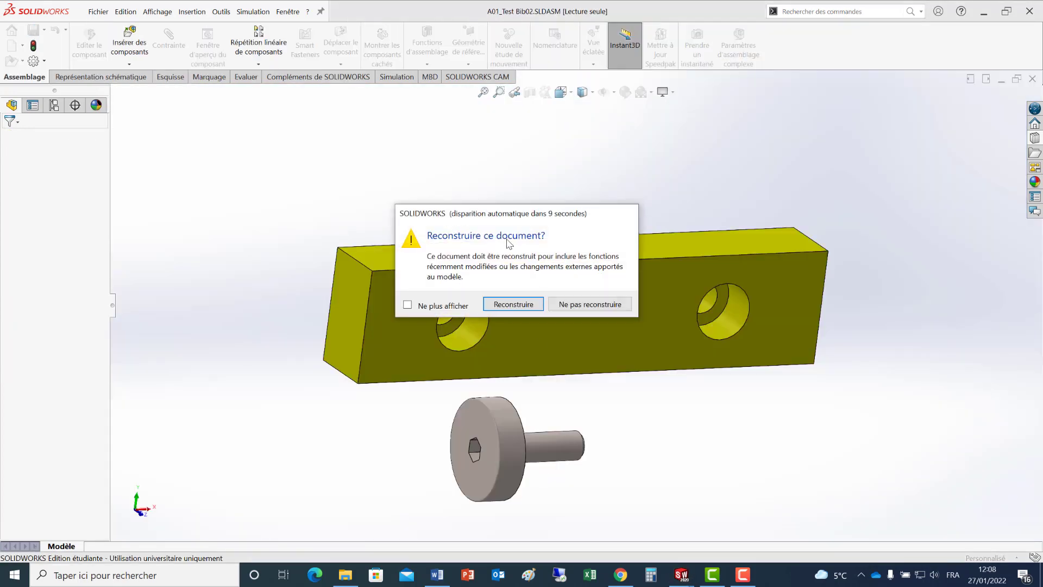
pyautogui.click(535, 304)
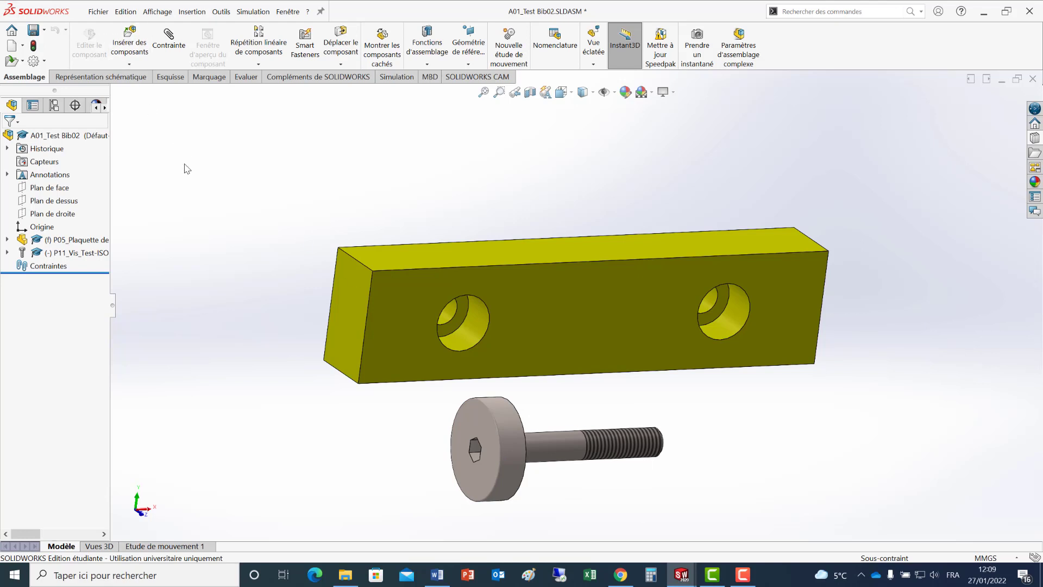
# List the reopened A01_Test Bib02 assembly's references to check where the edited screw part is stored
pyautogui.click(97, 12)
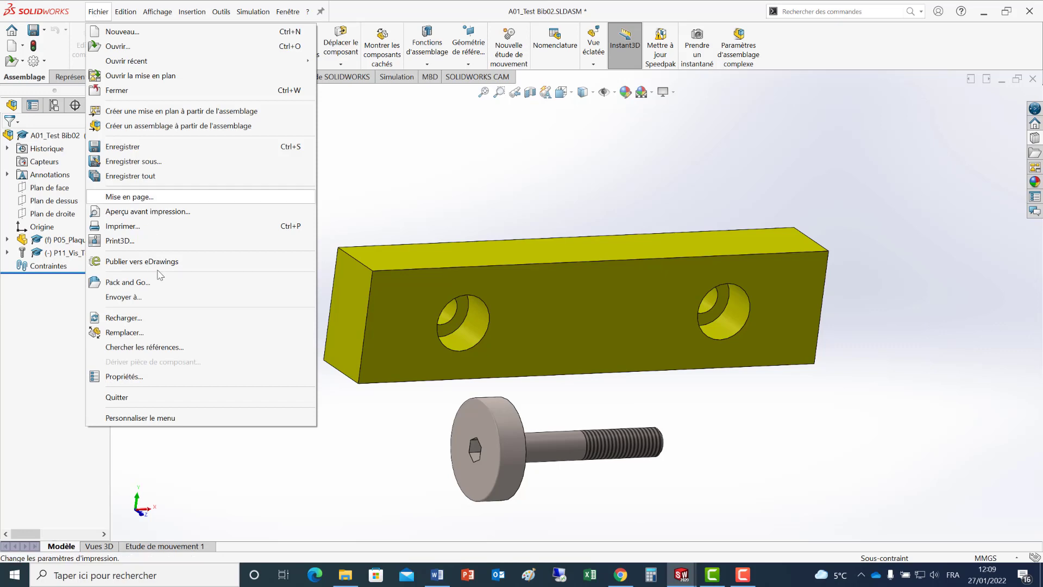
pyautogui.click(161, 345)
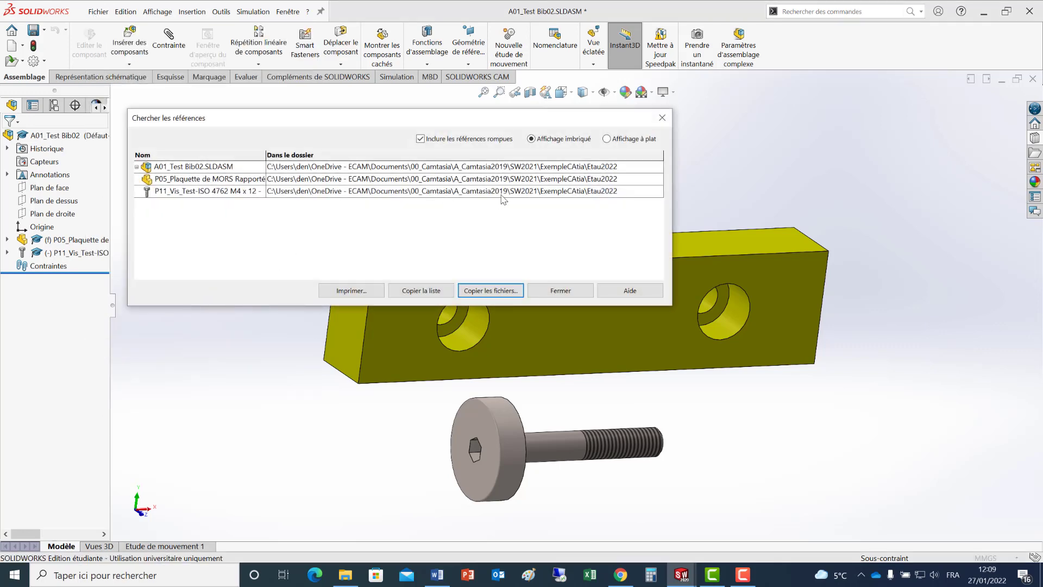